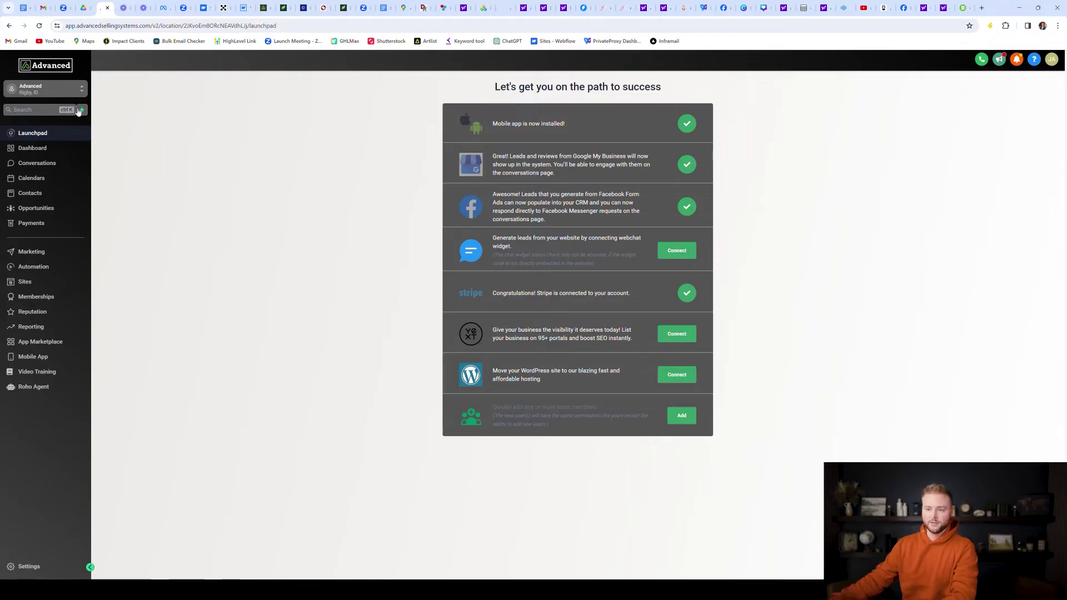
Start a blank new workflow with a Form Submitted trigger.
left_click(46, 270)
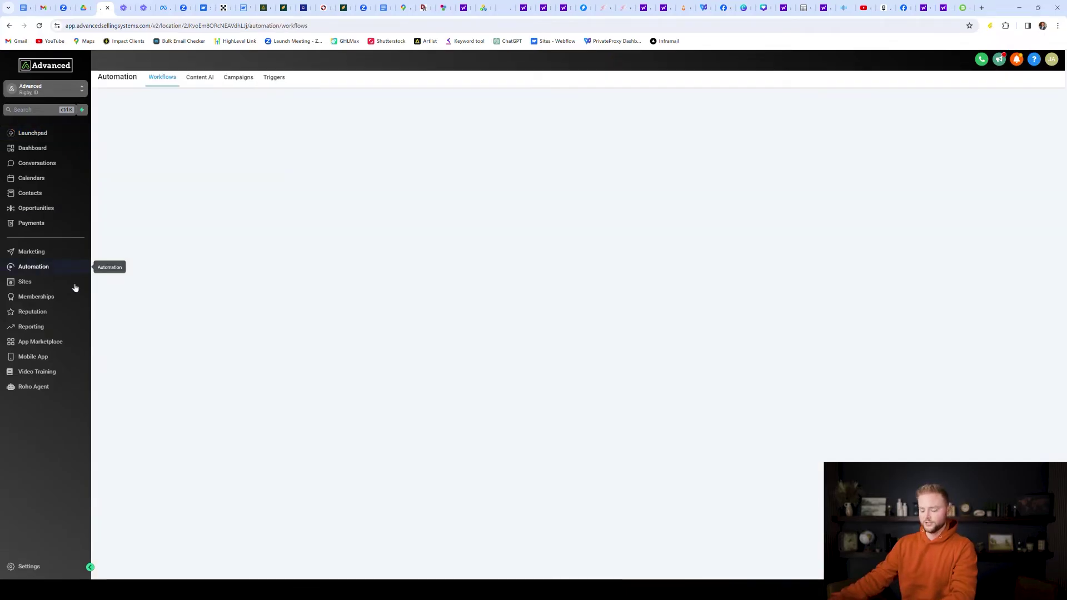
left_click(815, 108)
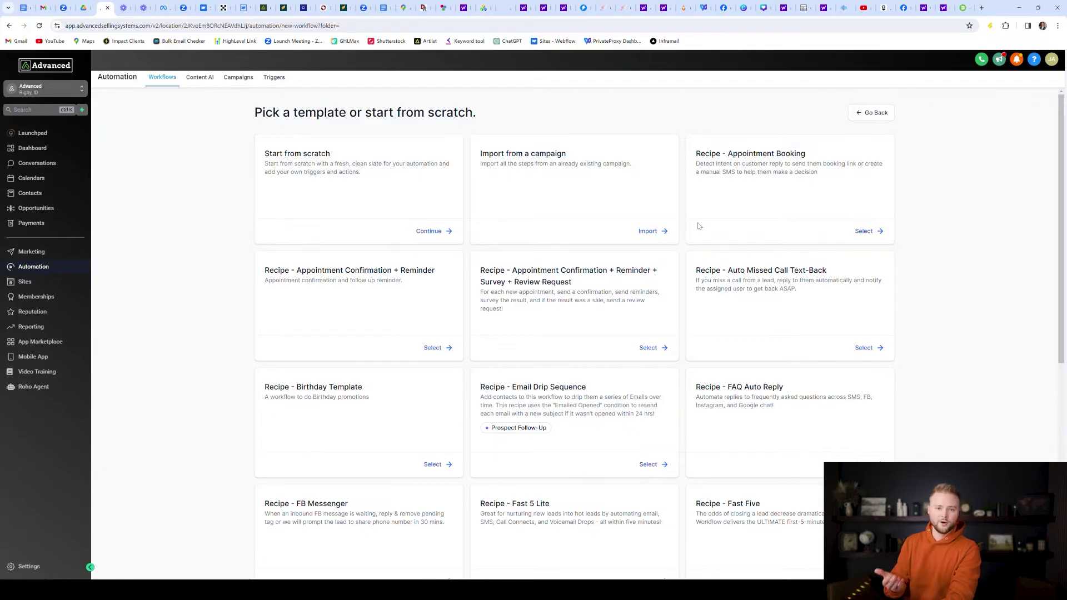
left_click(452, 238)
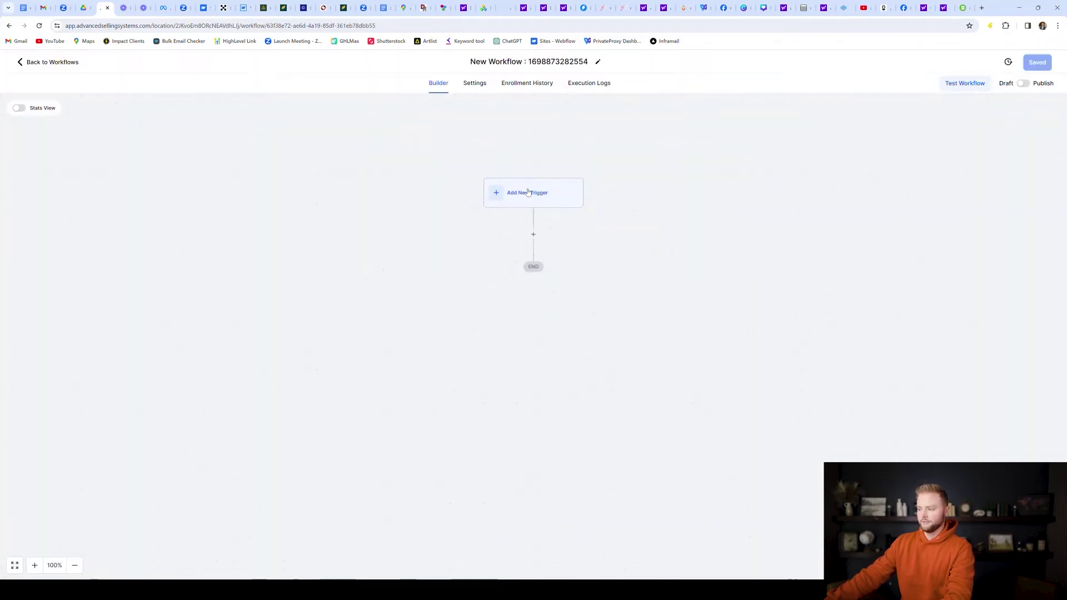
left_click(528, 192)
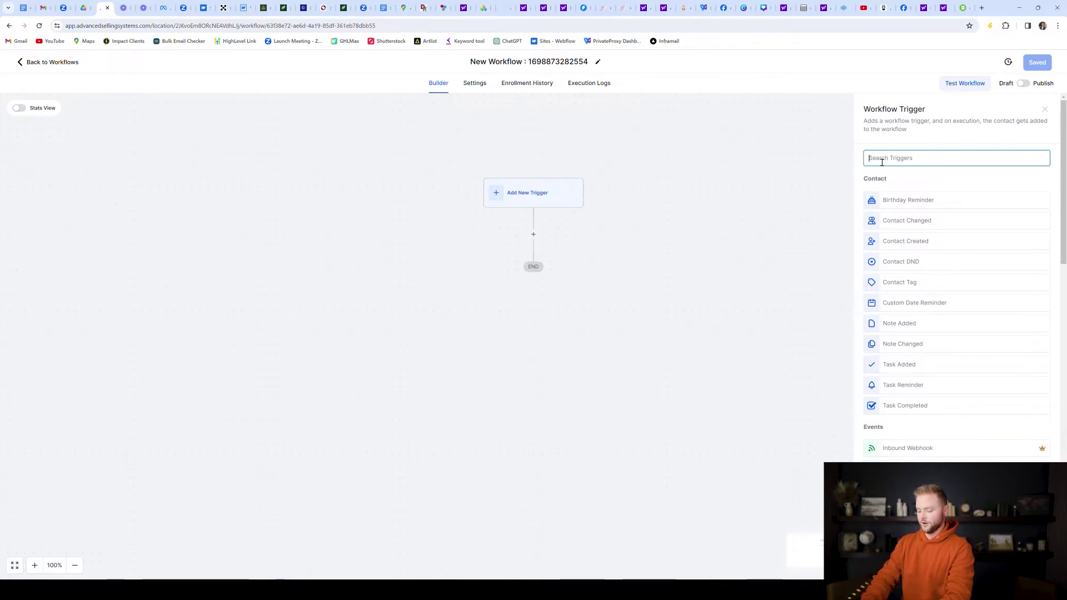
type("form")
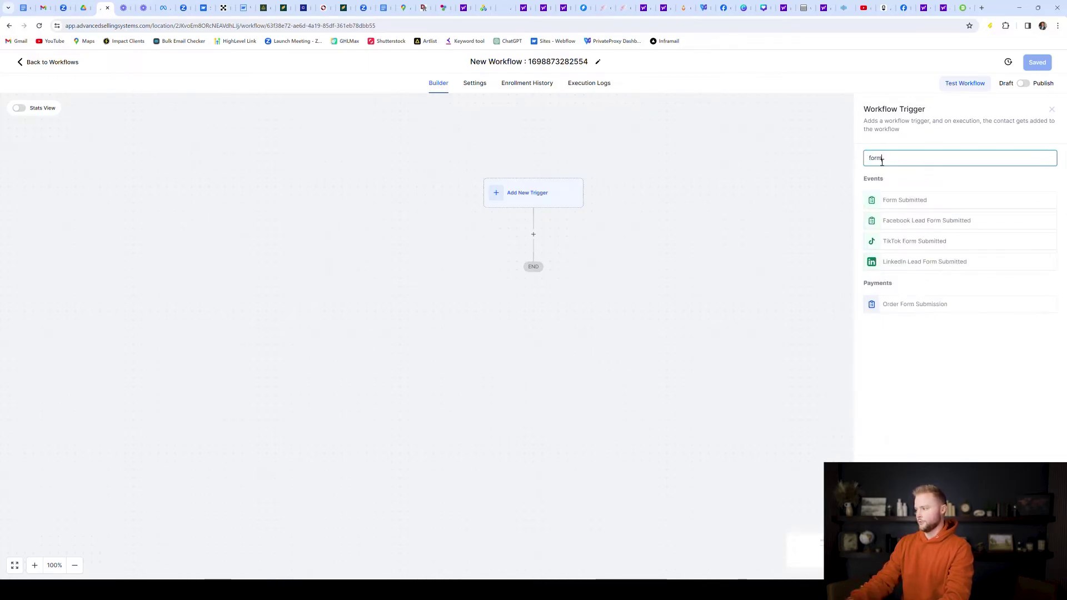
left_click(923, 205)
Filter the trigger to the Discovery Call Claim form and add it to the workflow.
left_click(725, 237)
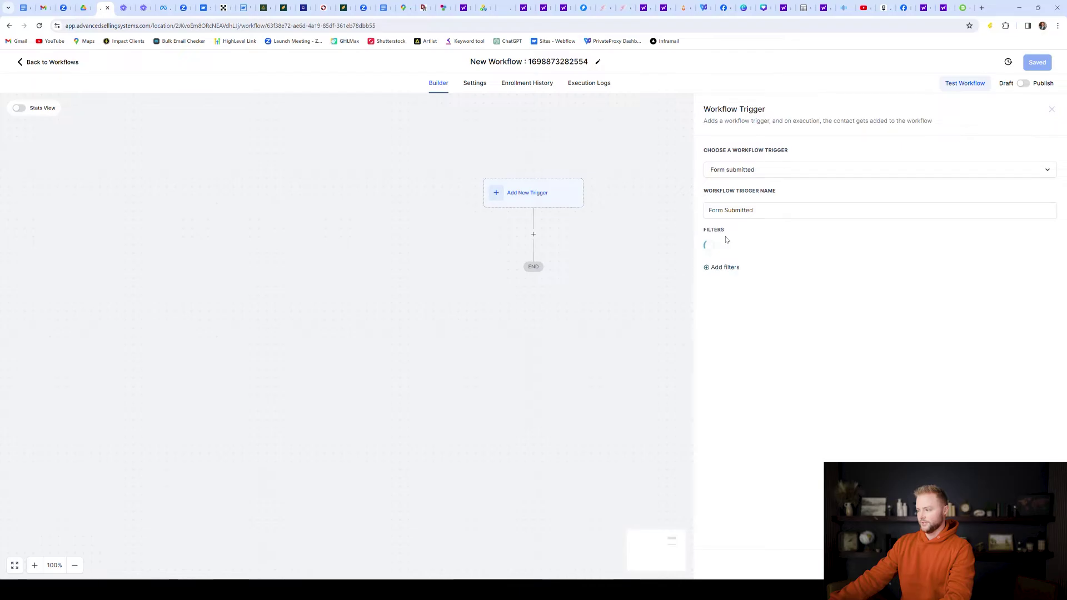
left_click(736, 251)
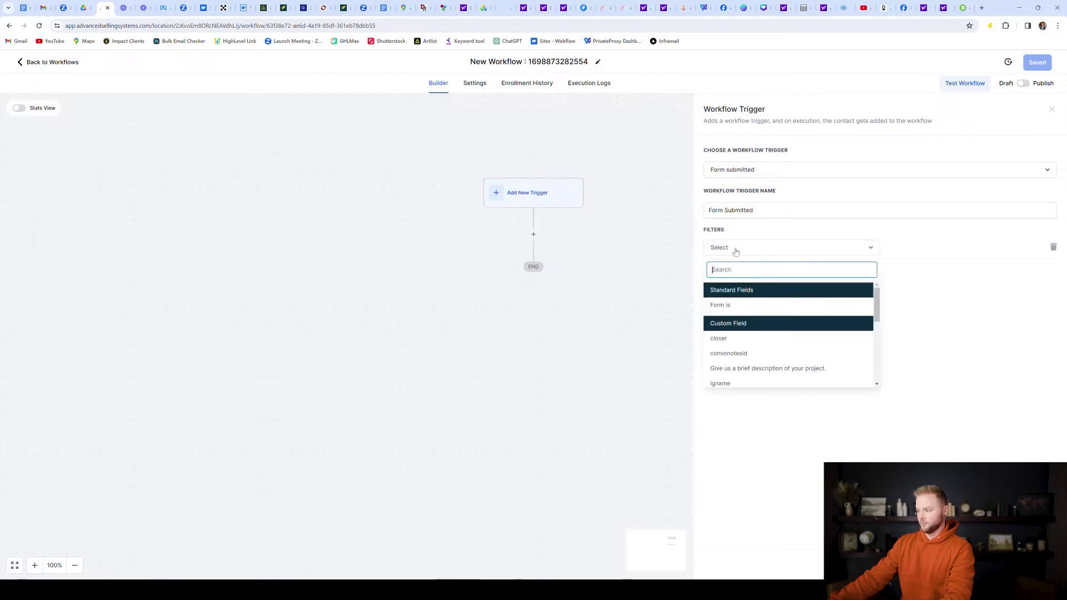
left_click(721, 307)
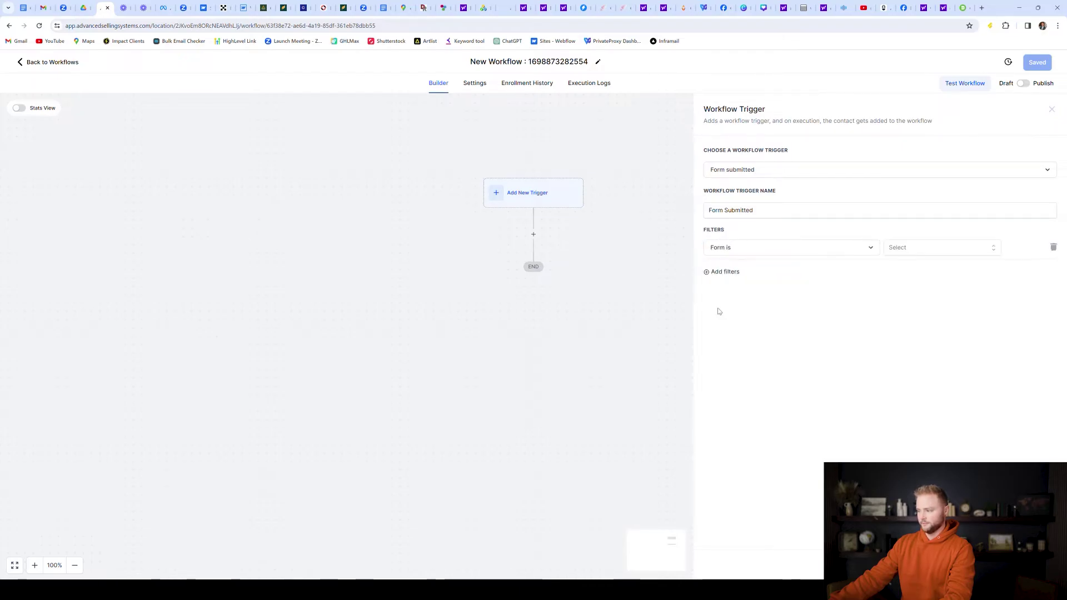
left_click(940, 251)
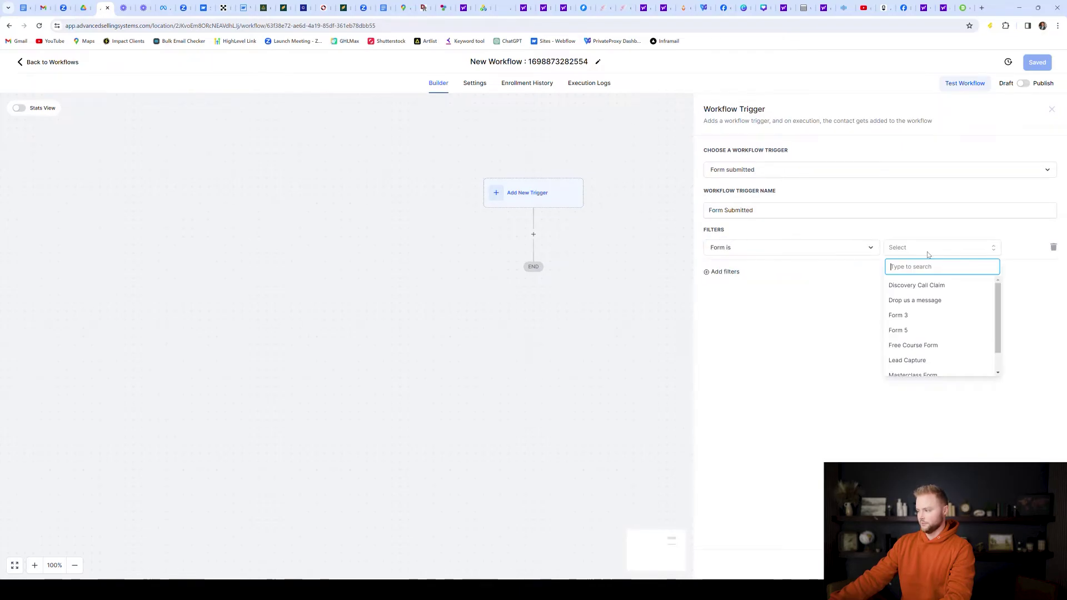
left_click(917, 285)
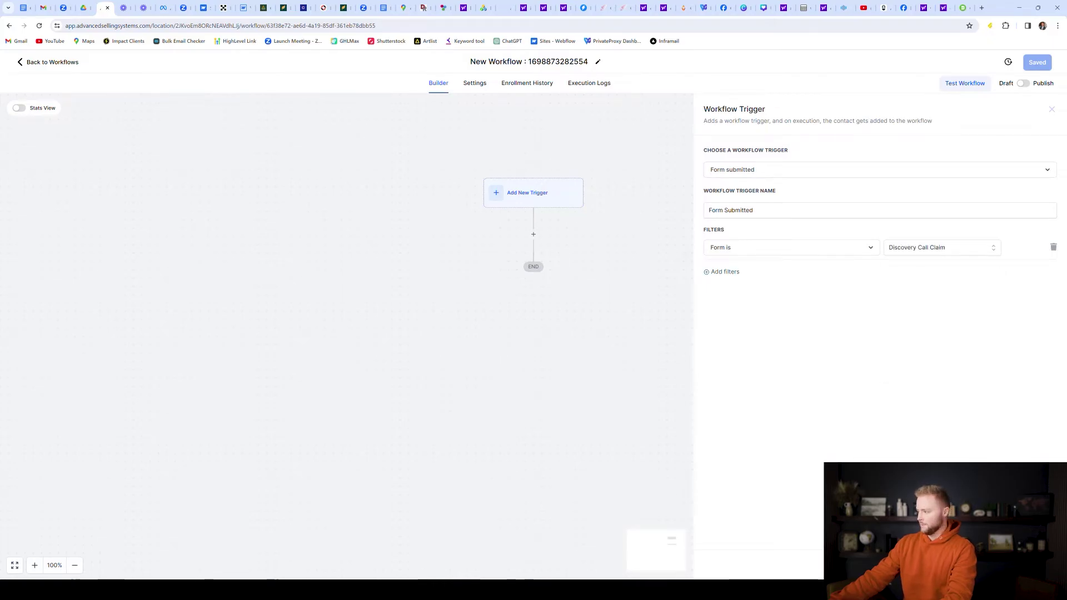
left_click(1028, 564)
Rename the workflow to 'Form on Website' and save it.
left_click(1037, 61)
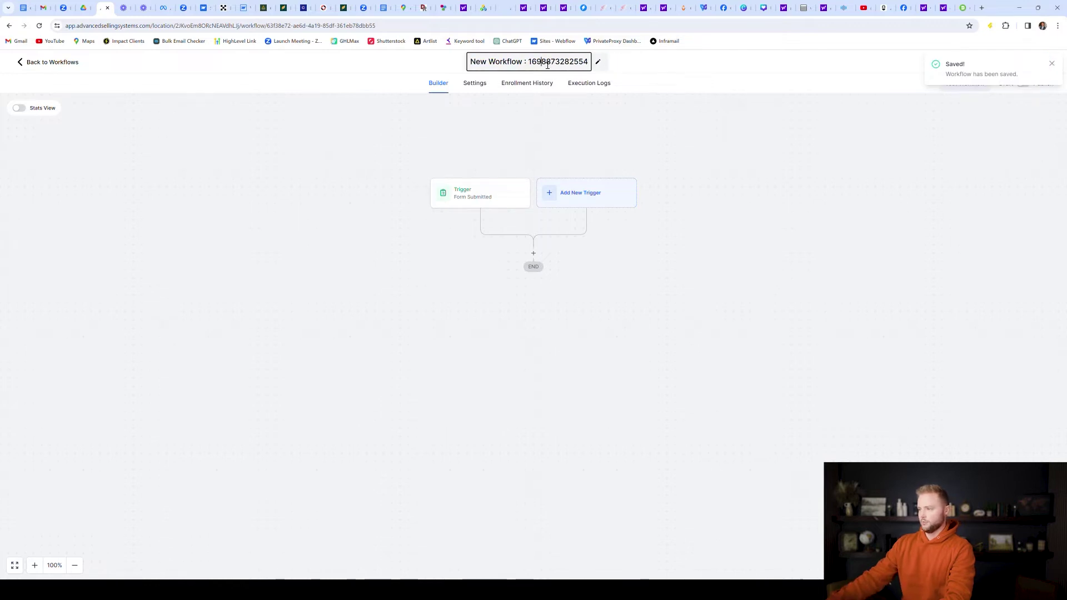
triple_click(544, 64)
type("Form")
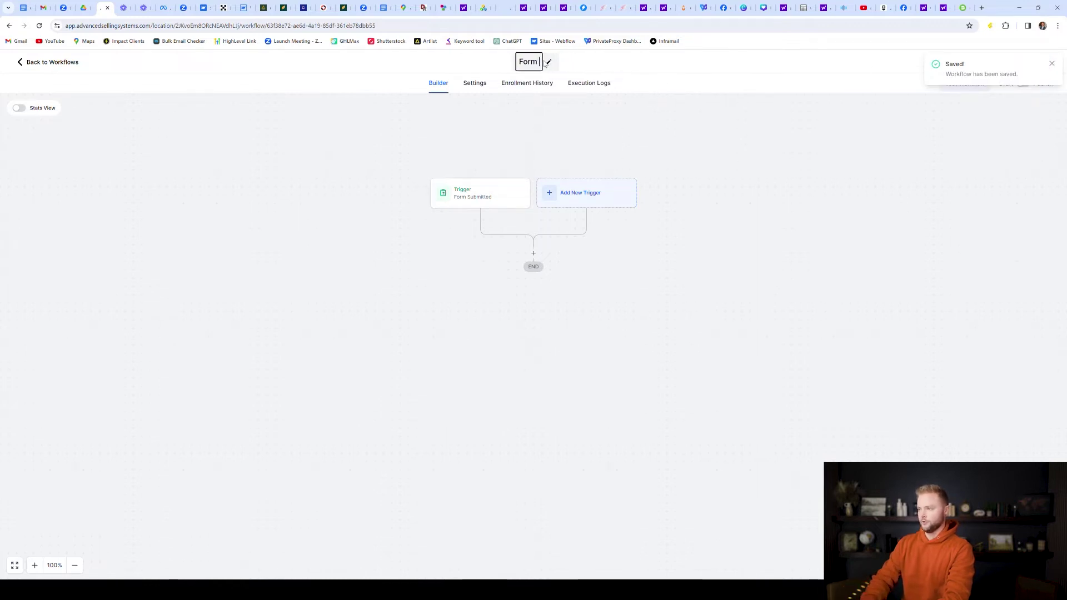
type(" on Website")
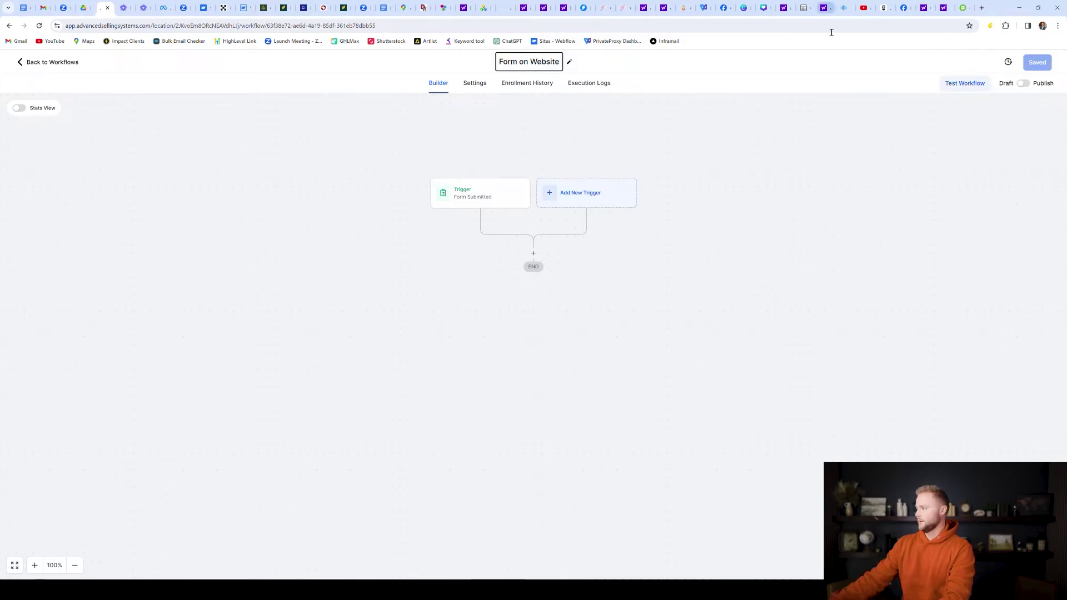
key("Return")
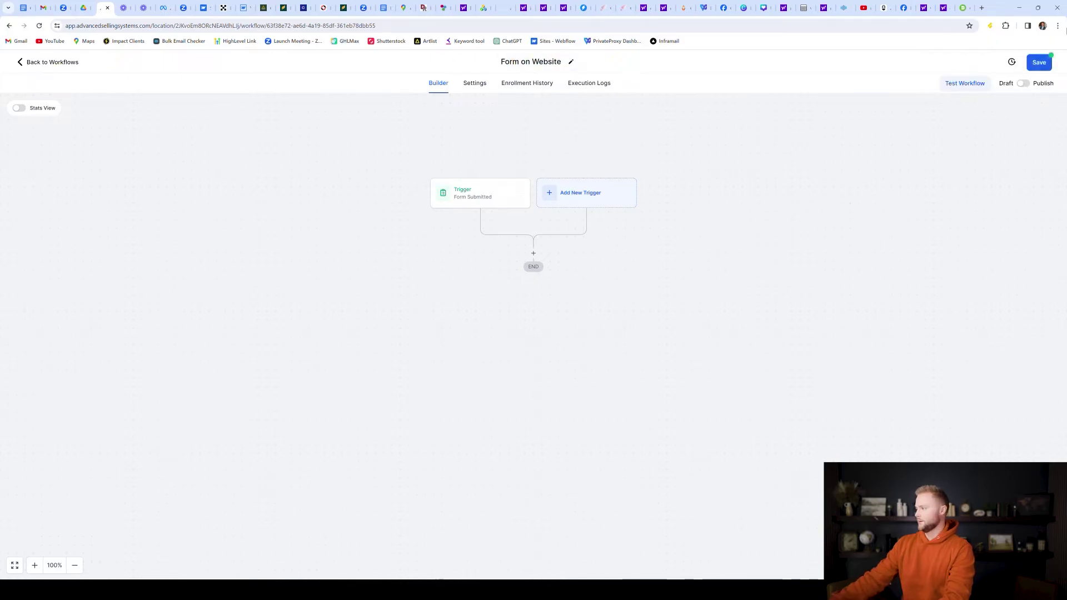
left_click(1039, 62)
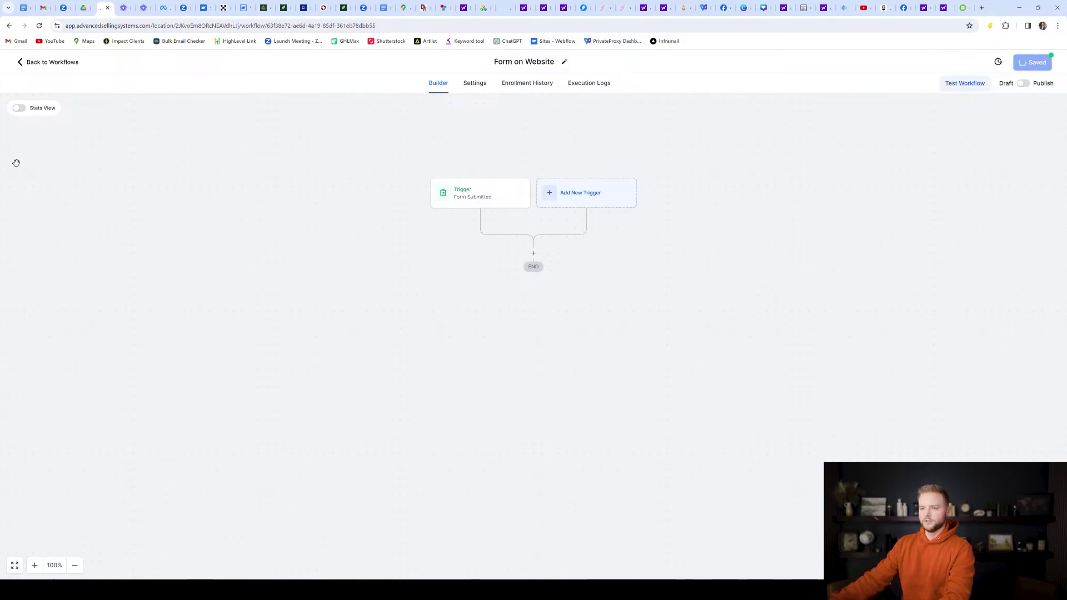
left_click(52, 61)
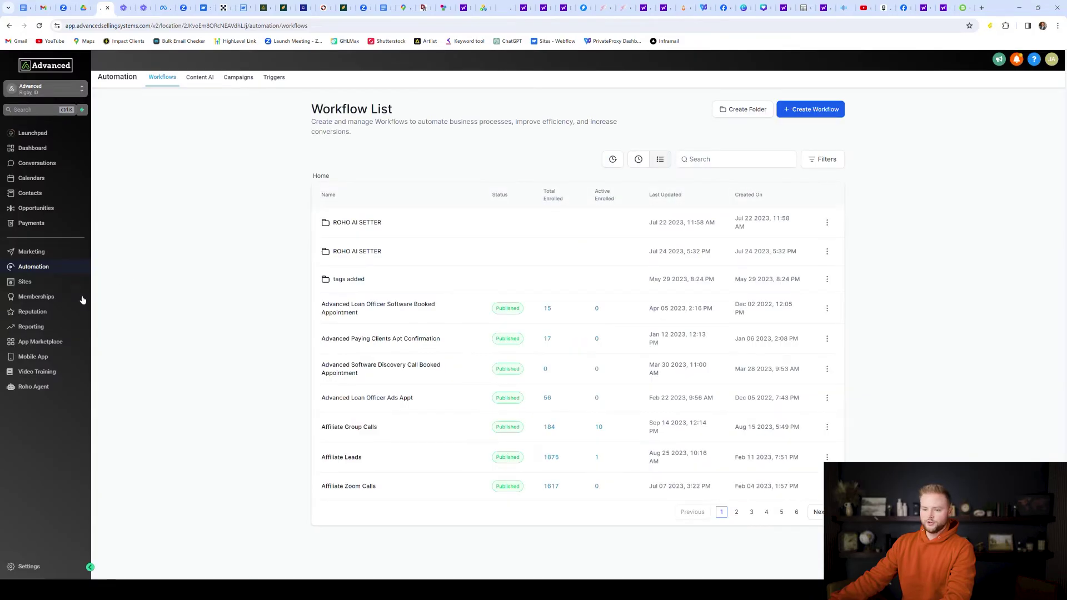
Open the Discovery Call Claim form from Sites > Forms with the Form Element panel showing.
left_click(45, 283)
mouse_move(345, 81)
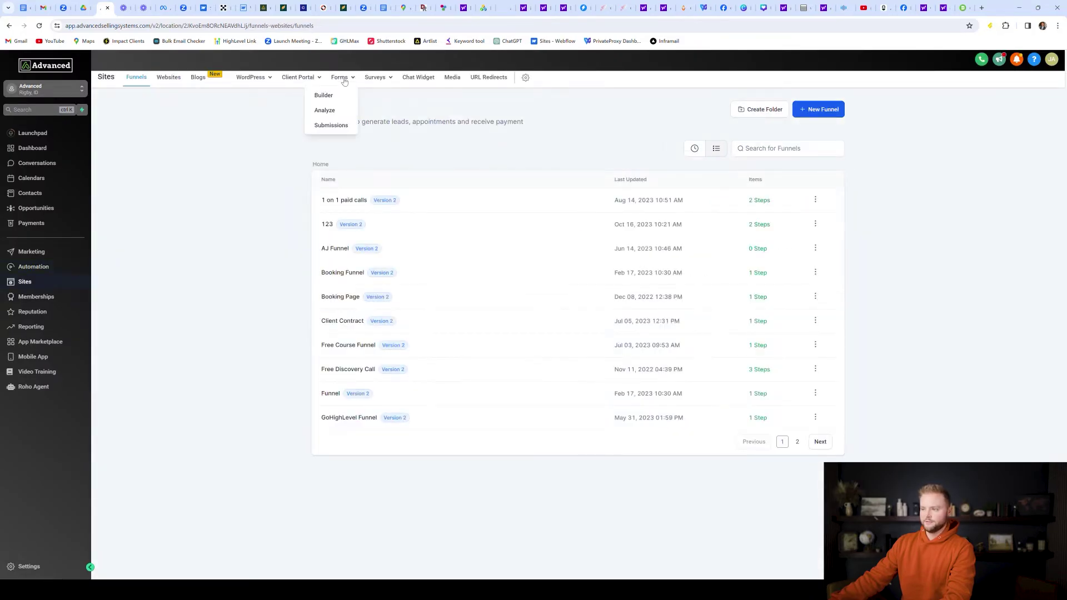
left_click(327, 100)
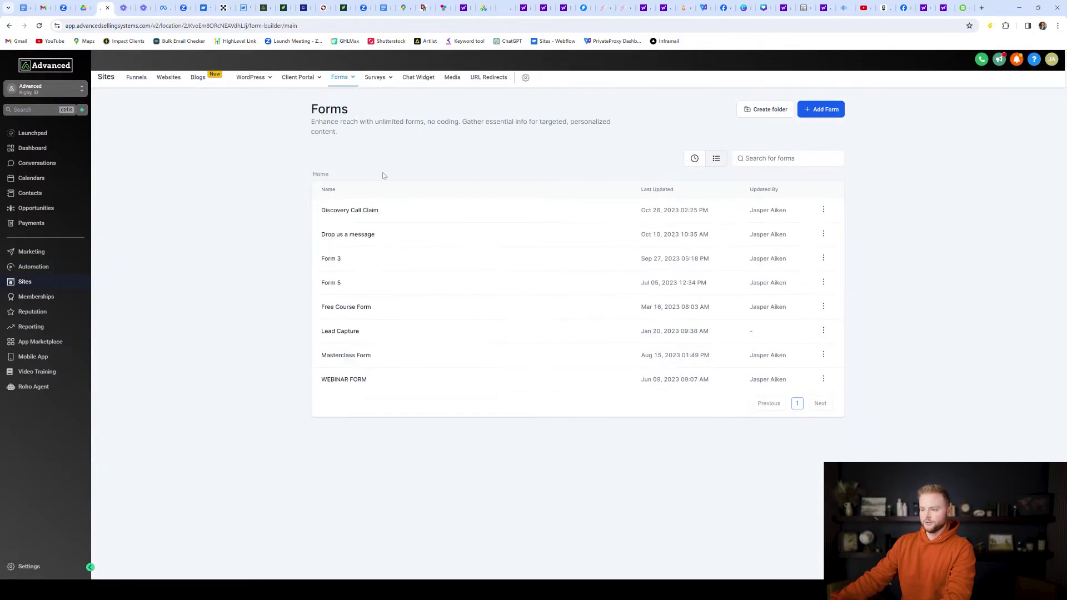
left_click(351, 214)
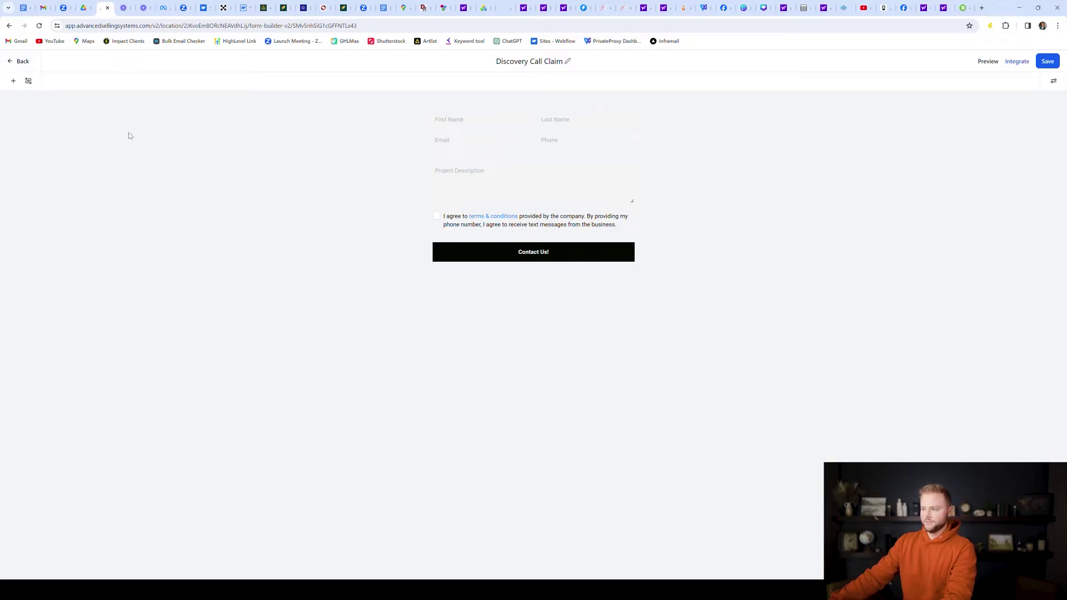
left_click(16, 83)
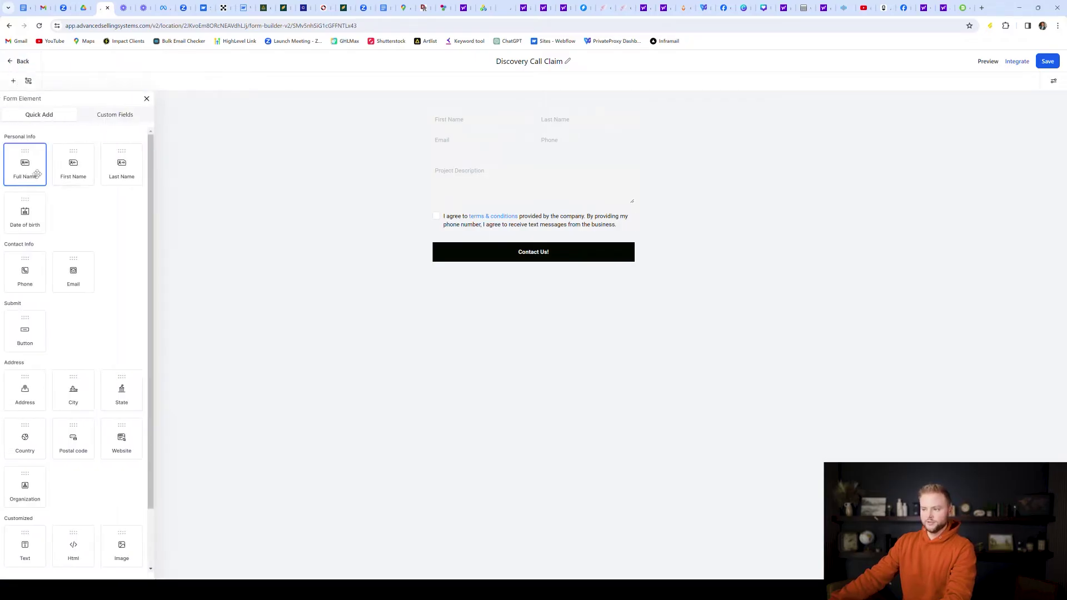
Try adding a Full Name field and inspect the Last Name and Project Description settings.
left_click_drag(36, 174, 122, 172)
left_click(43, 174)
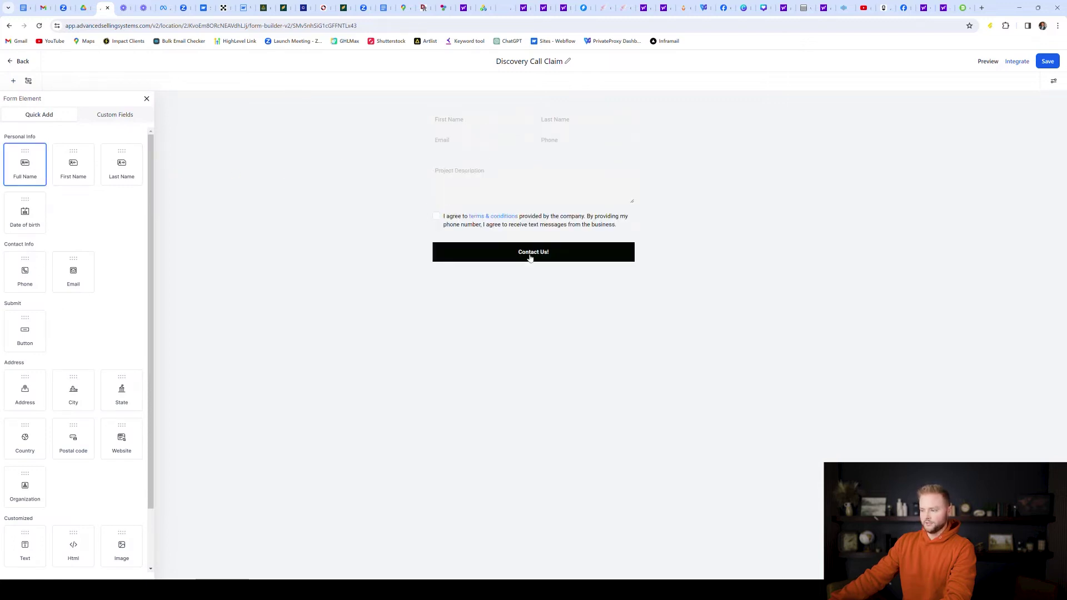
left_click(639, 132)
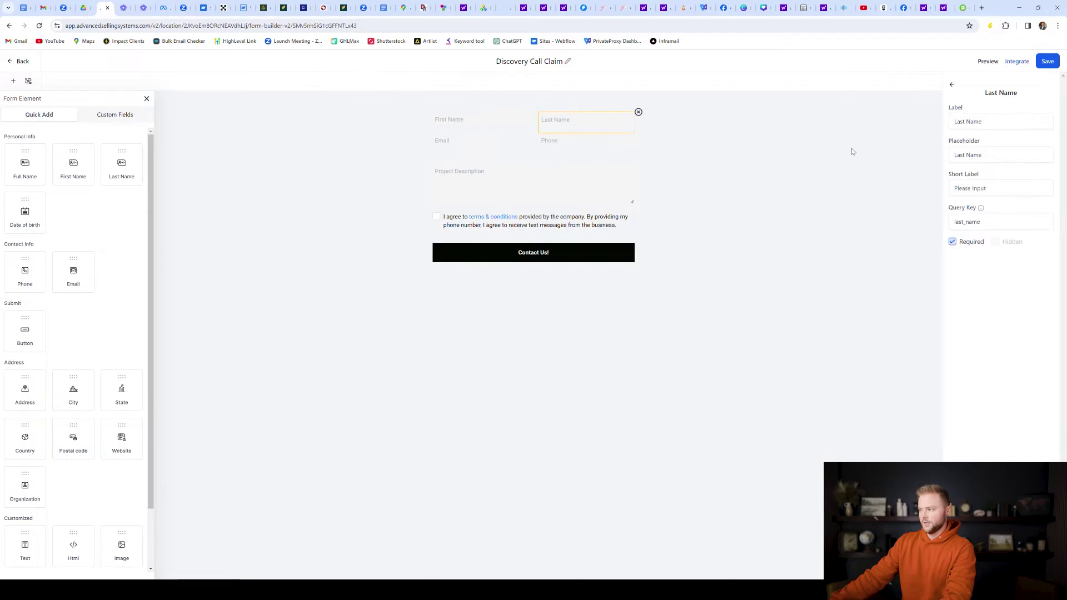
left_click(679, 129)
left_click(147, 99)
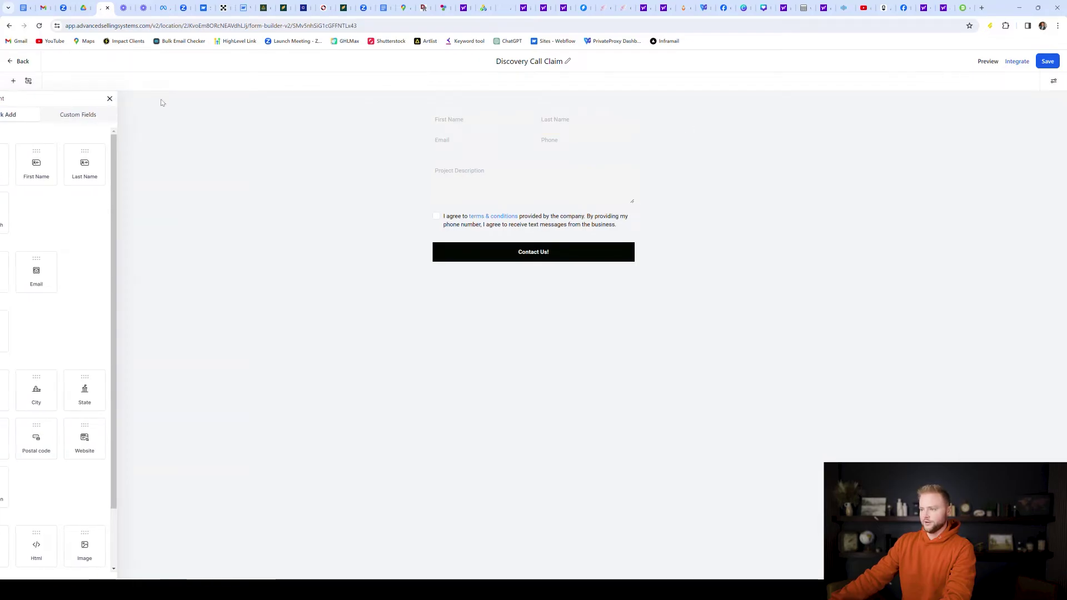
left_click(449, 156)
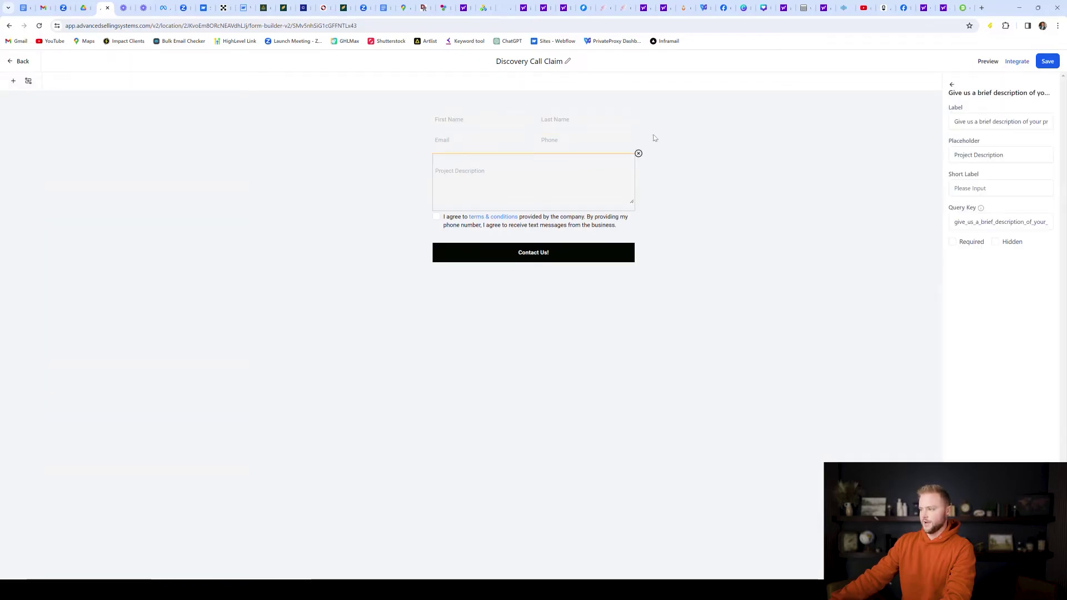
left_click(638, 123)
left_click(668, 124)
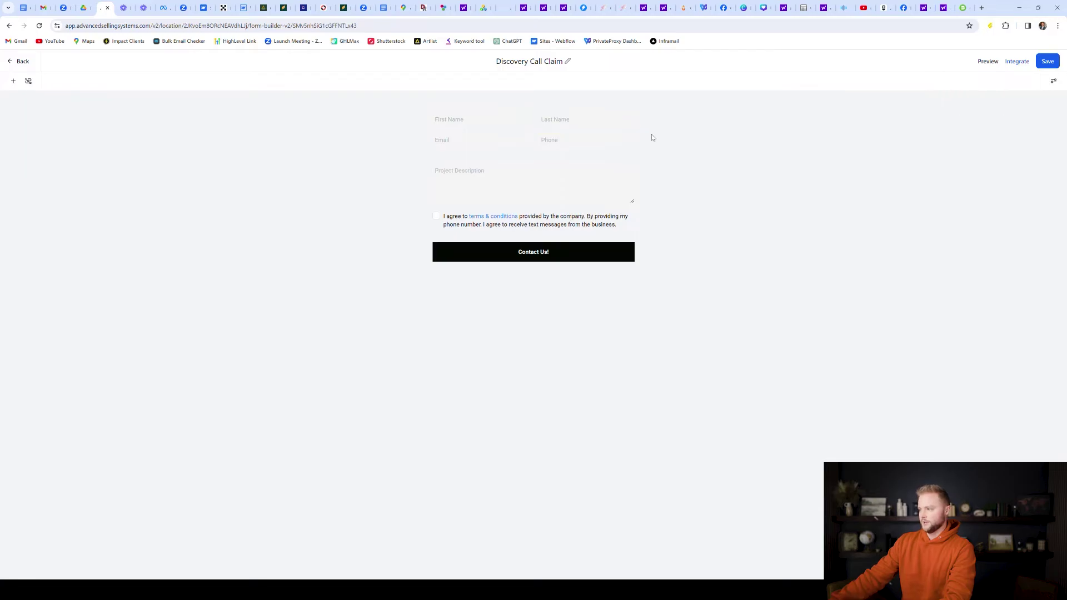
Look at the form's background colour style, then leave the builder for Automation workflows.
left_click(1055, 83)
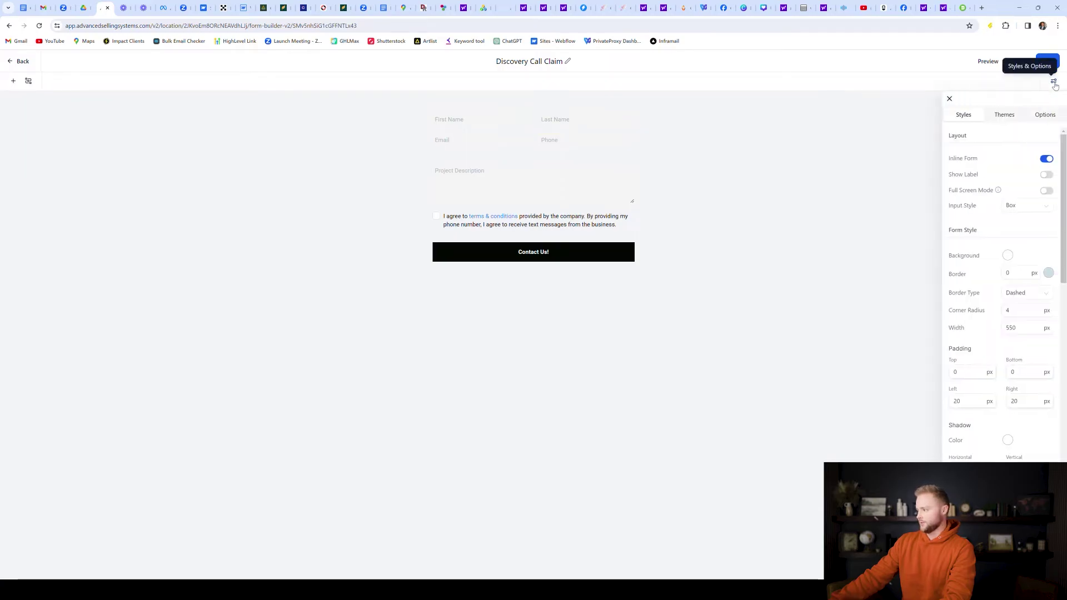
left_click(1009, 256)
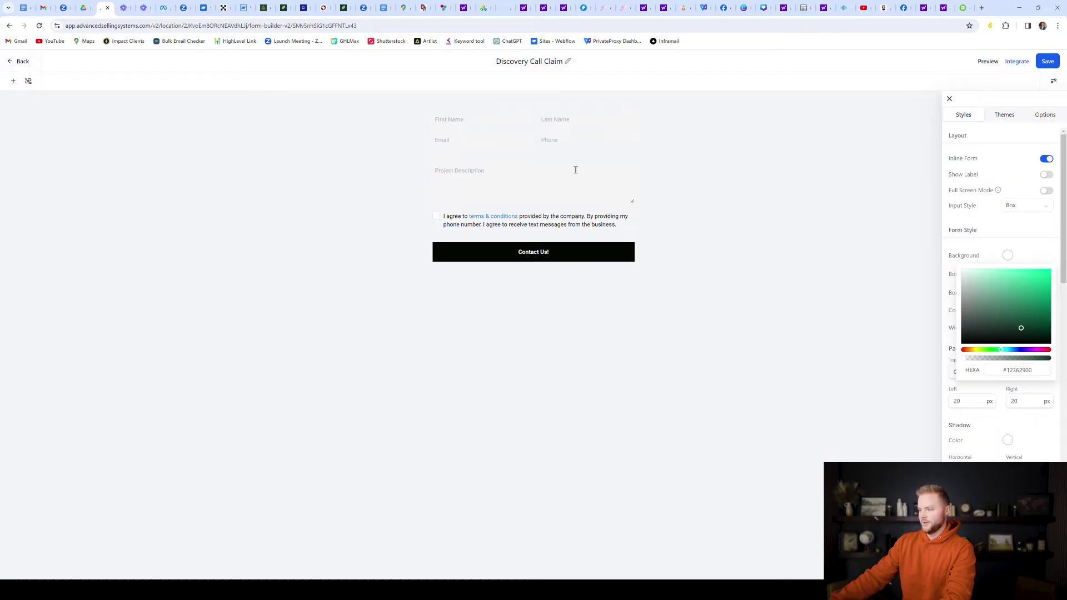
left_click(768, 191)
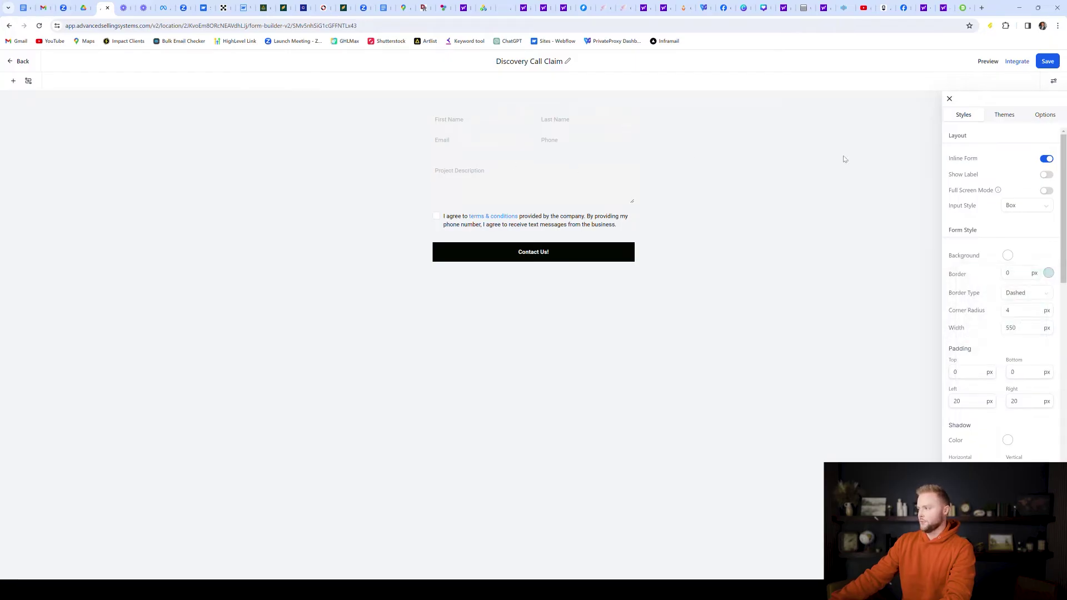
left_click(20, 62)
left_click(52, 268)
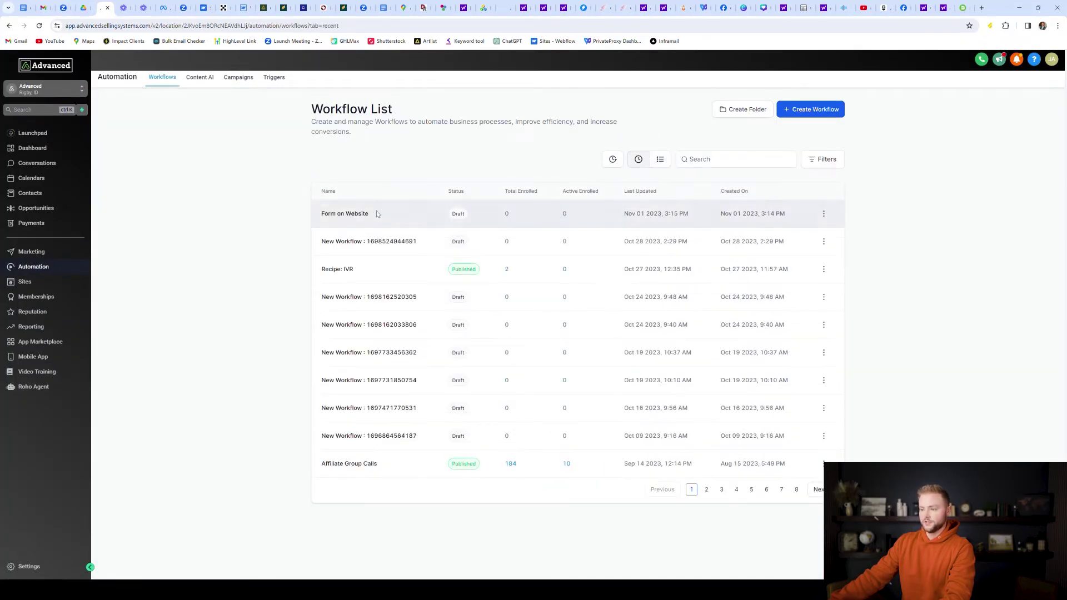
Add a Send SMS action with the message 'Hey' after the form trigger in Form on Website.
left_click(377, 214)
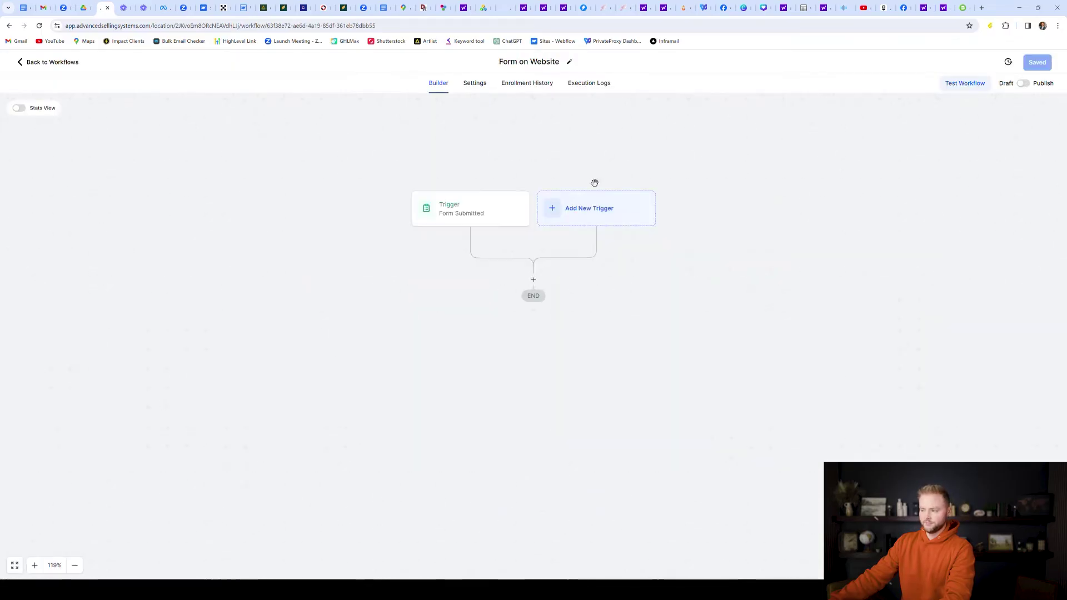
left_click(533, 251)
type("sms")
left_click(900, 185)
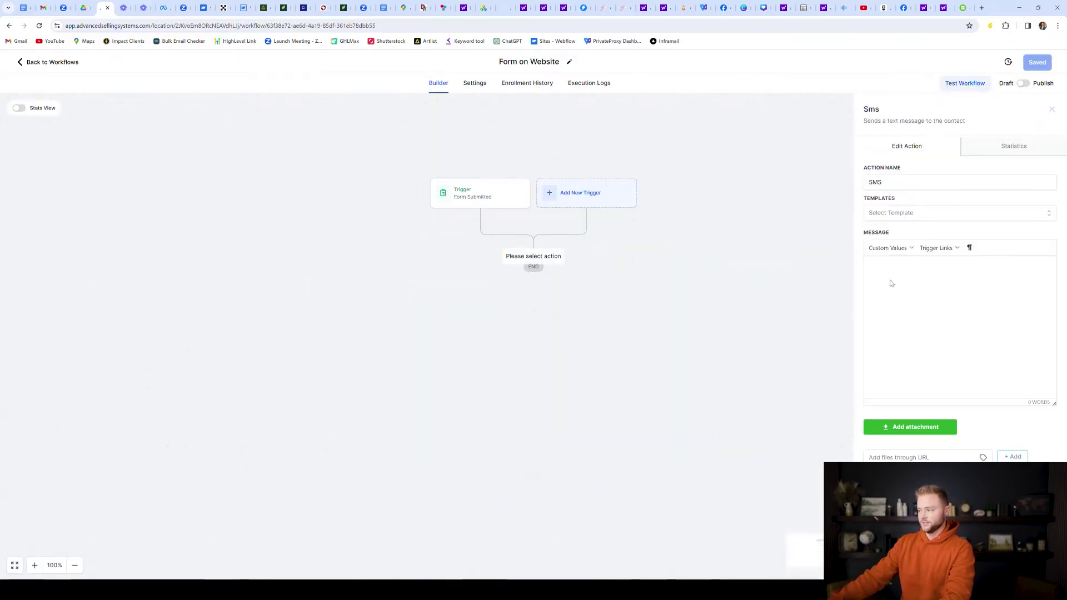
left_click(892, 277)
type("Hey")
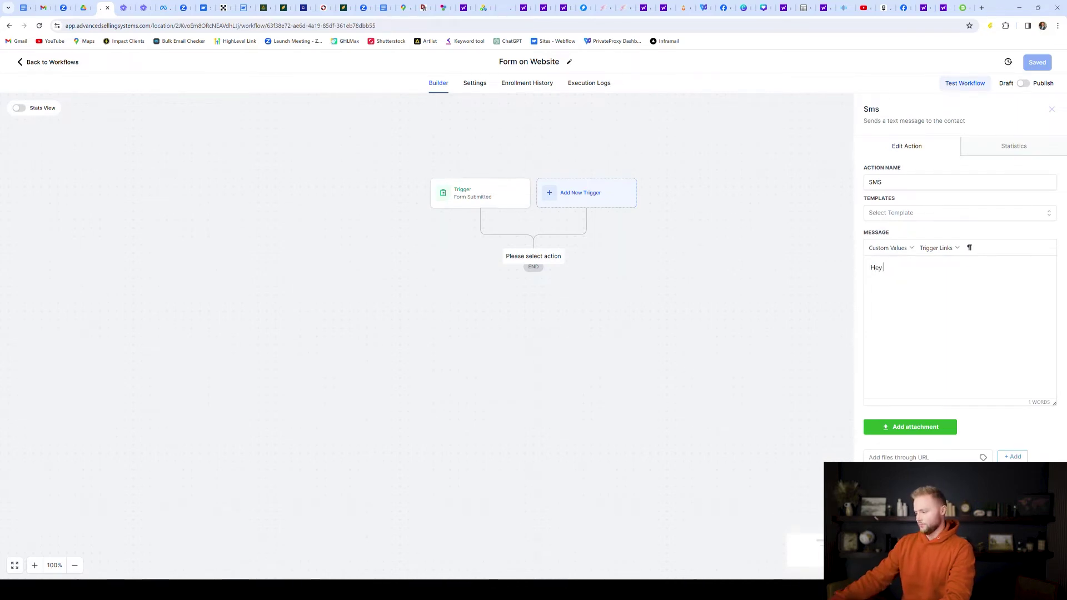
left_click(1031, 562)
Start a Send Email action after the SMS, then back out without adding it.
left_click(542, 303)
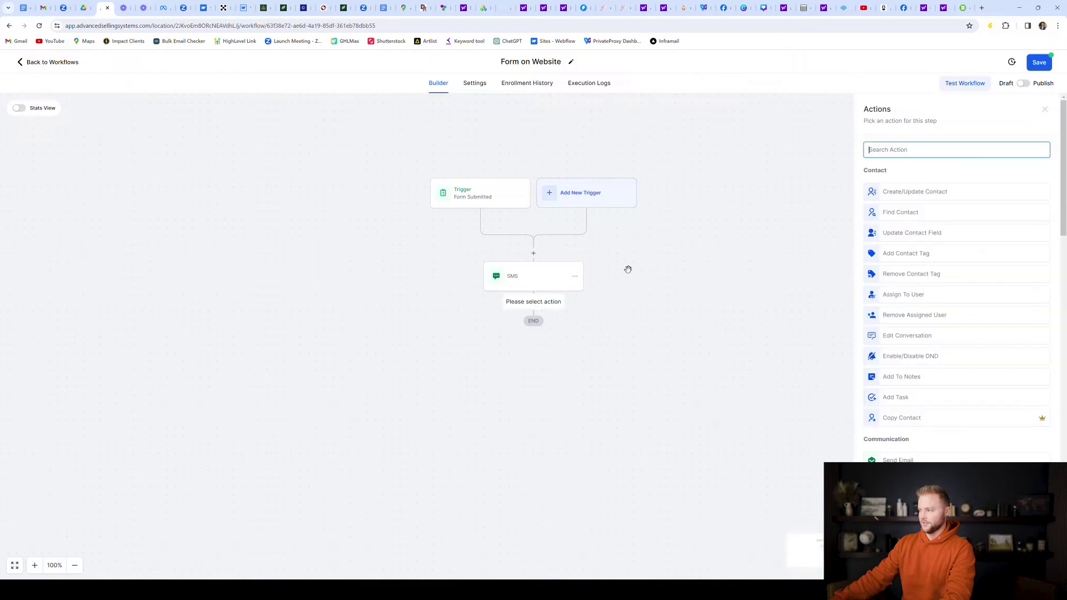
type("email")
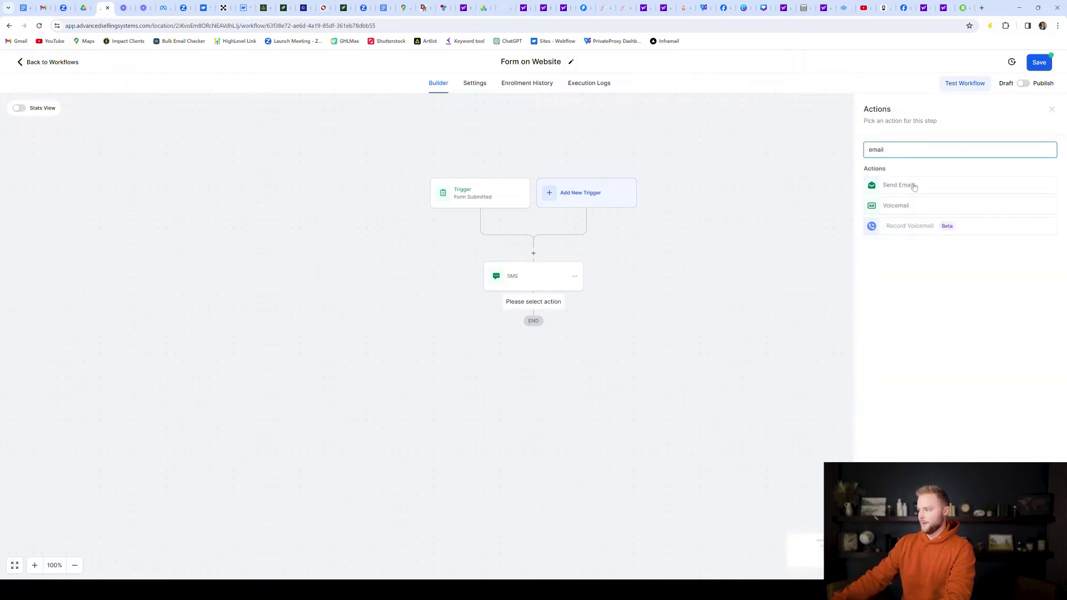
left_click(915, 187)
scroll(911, 333, "down", 1)
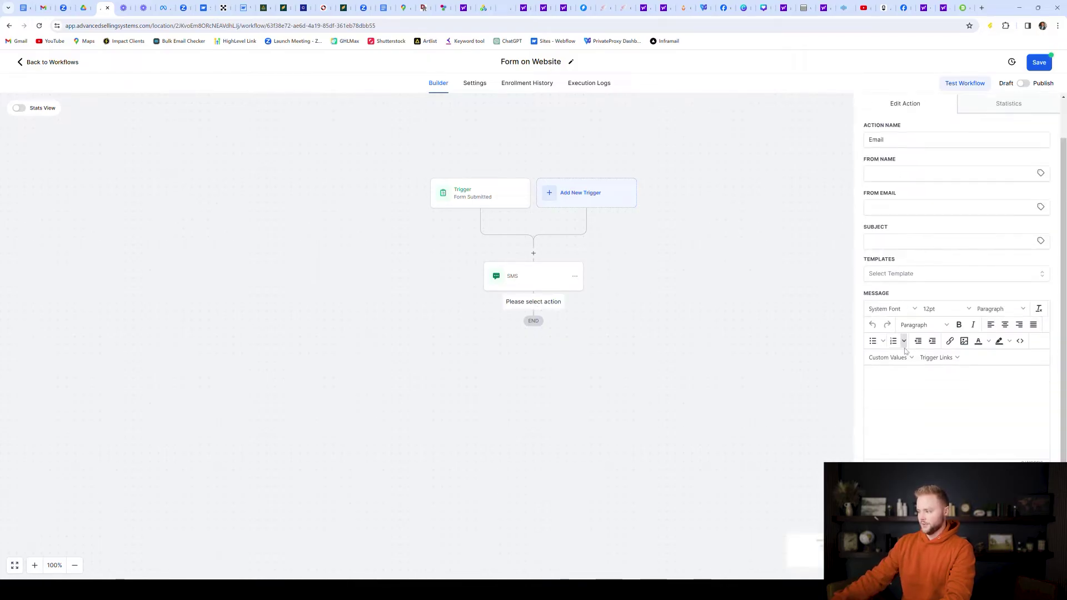
left_click(904, 405)
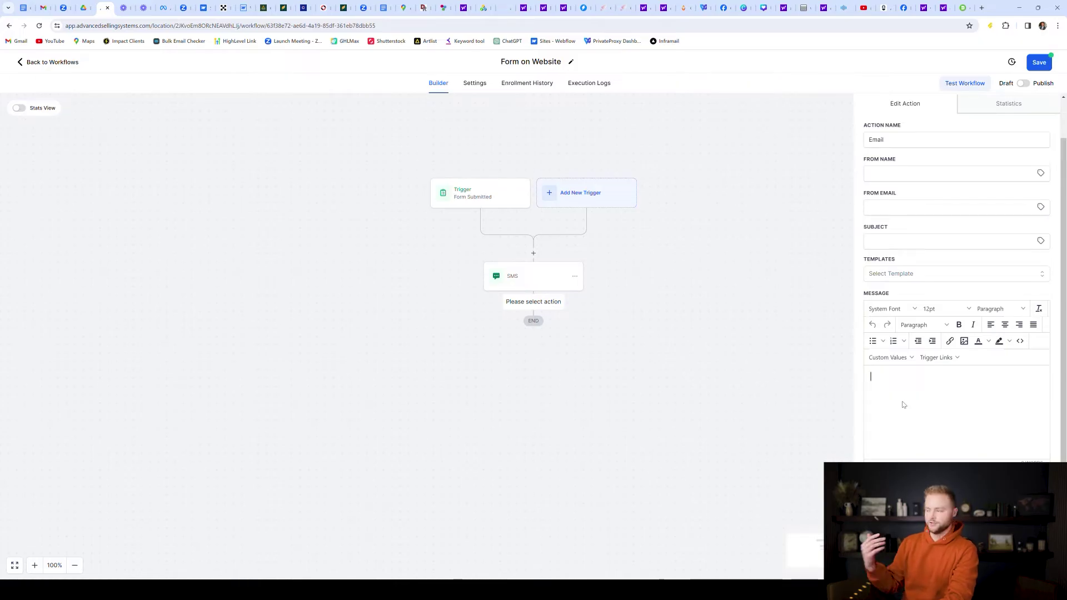
left_click(600, 276)
left_click(528, 240)
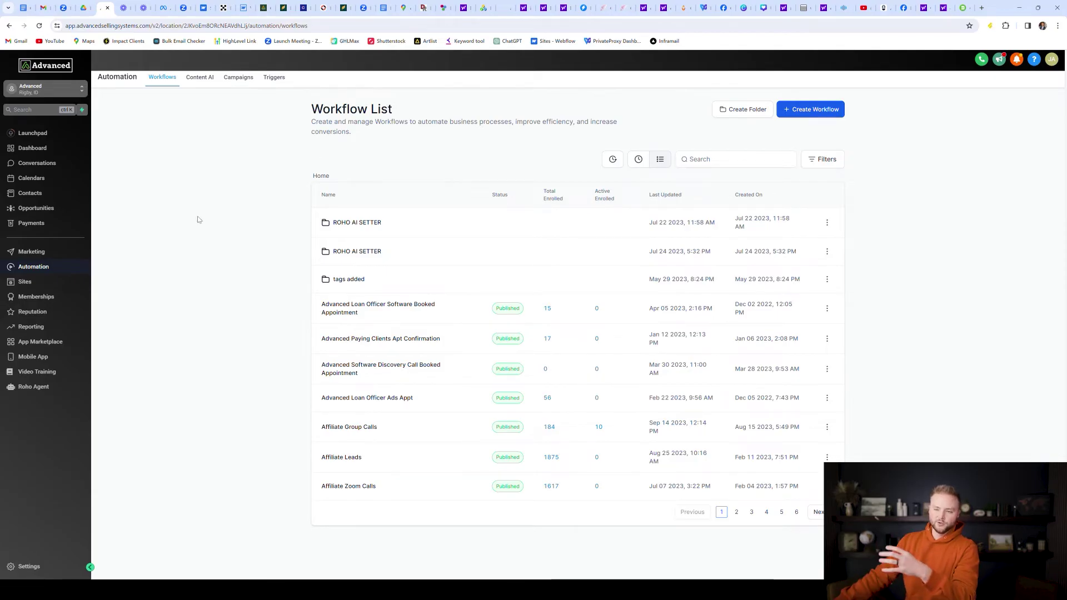
Open the Sites area to show the Funnels list.
left_click(25, 282)
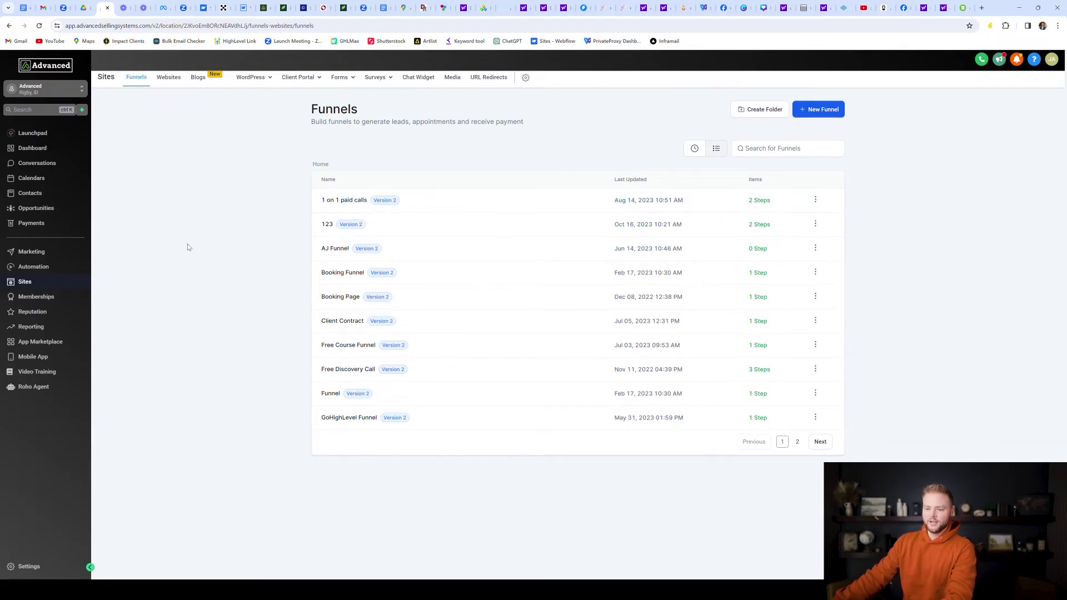
Copy the Discovery Call Claim form's inline embed code, then switch to the Webflow dashboard.
mouse_move(349, 76)
left_click(325, 95)
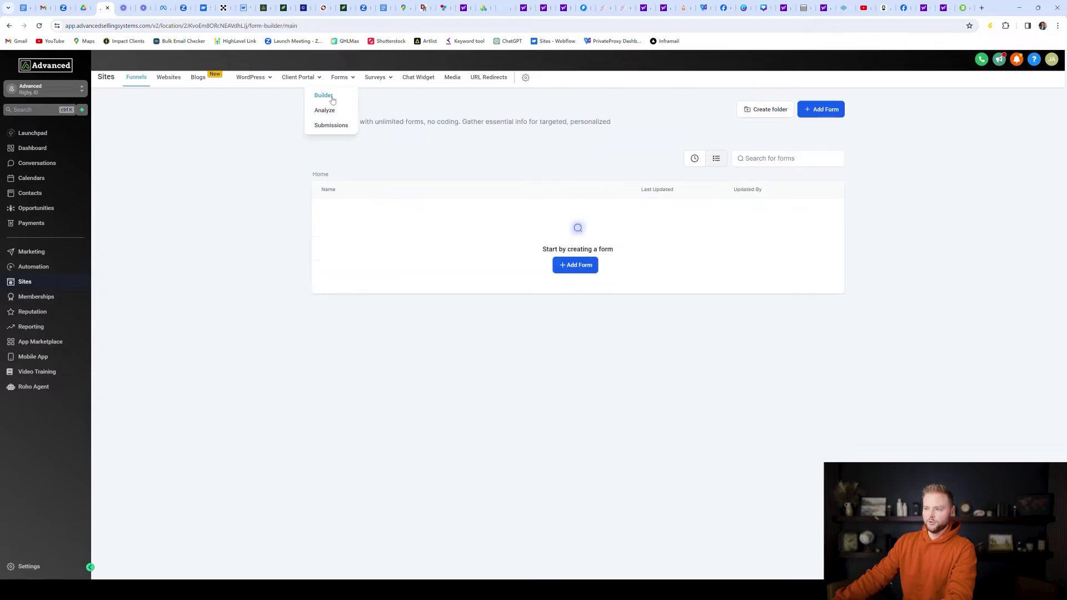
left_click(350, 211)
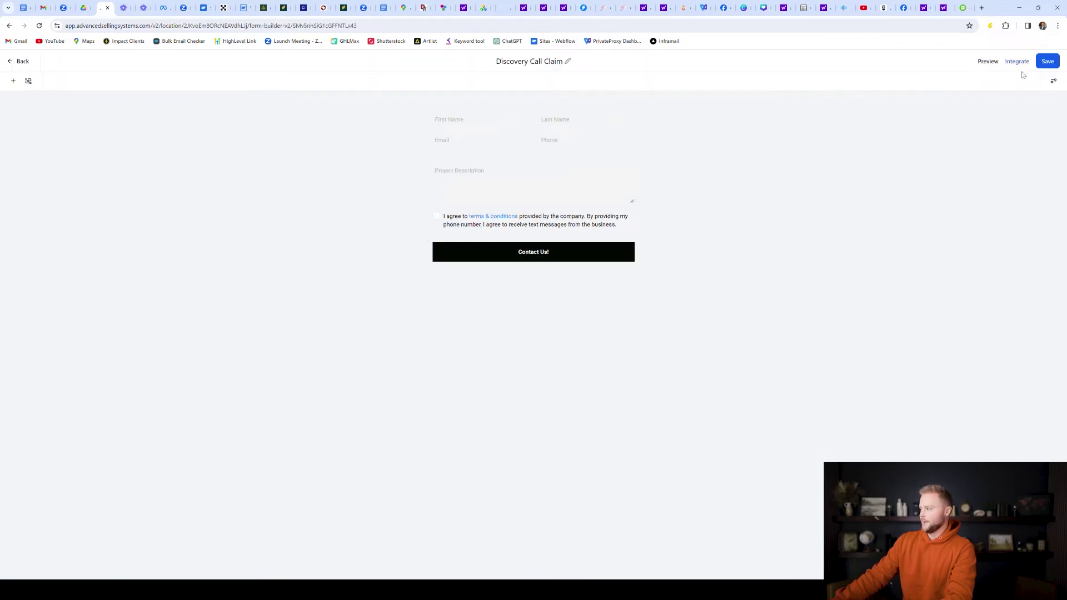
left_click(1018, 62)
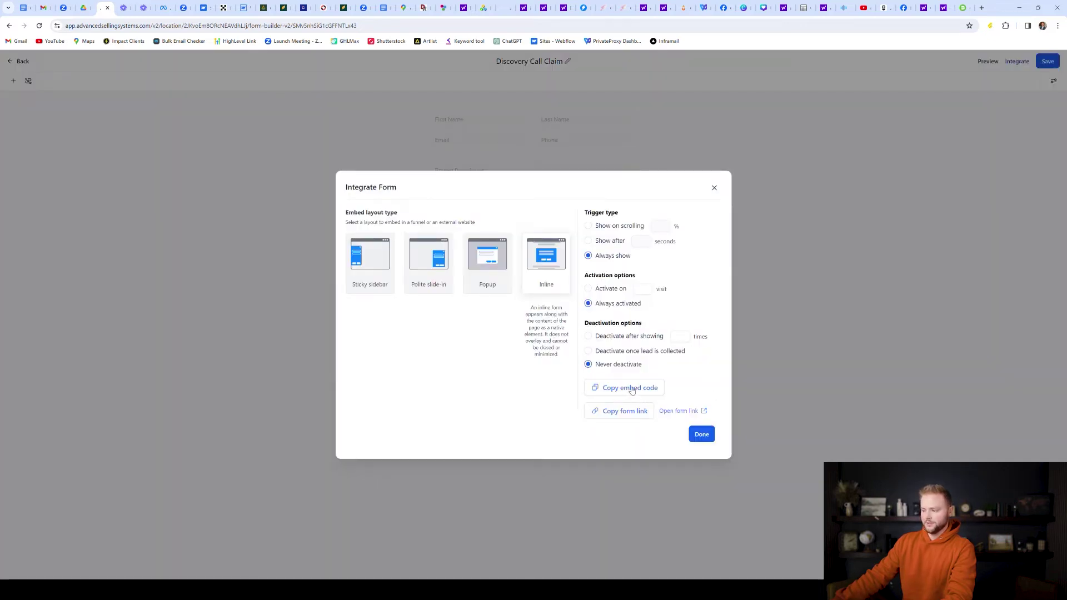
left_click(701, 436)
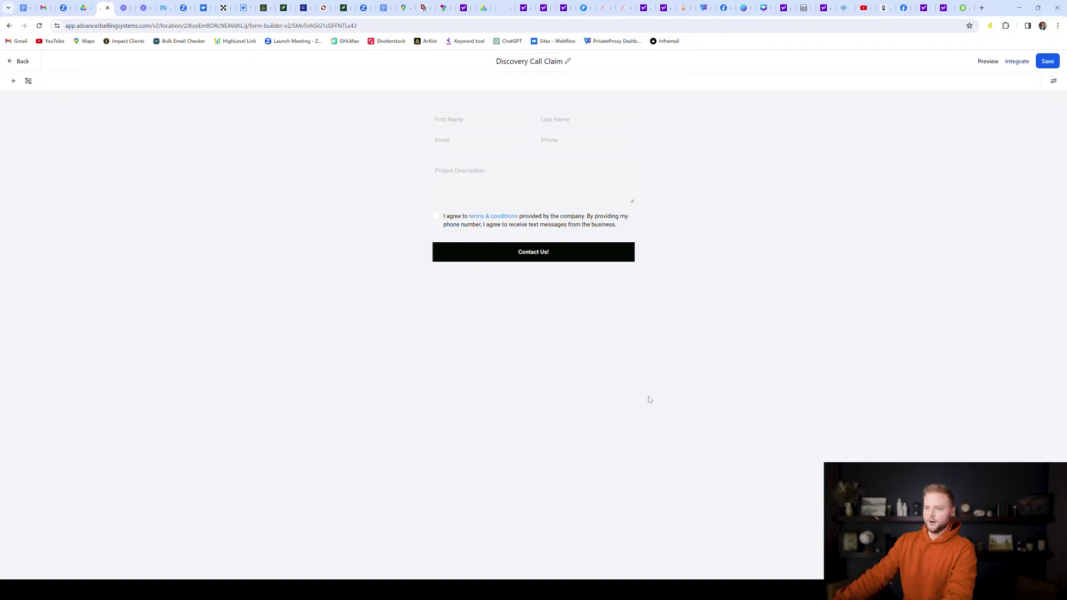
left_click(204, 9)
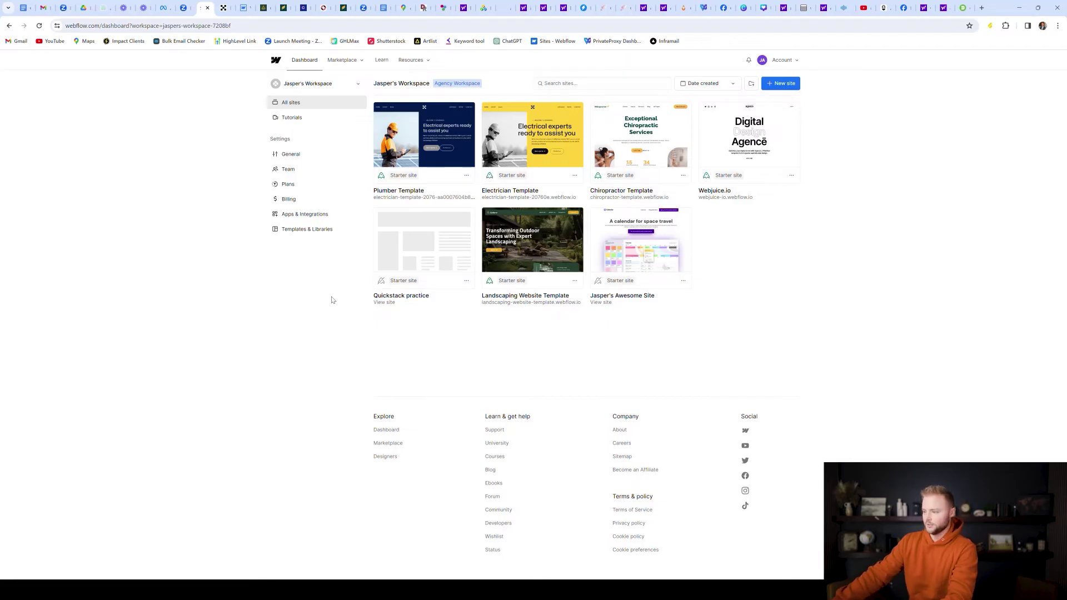
Open the calendar-themed site in the Webflow Designer at its Request a demo form.
mouse_move(659, 253)
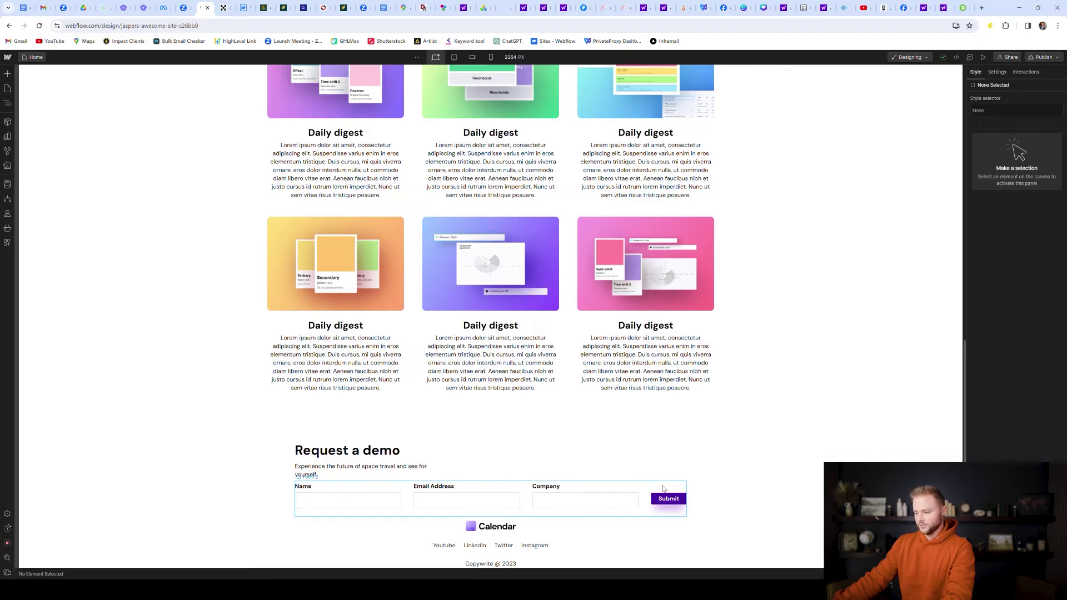
Delete the Submit button and the Company, Email Address and Name fields from the Request a demo form.
right_click(669, 501)
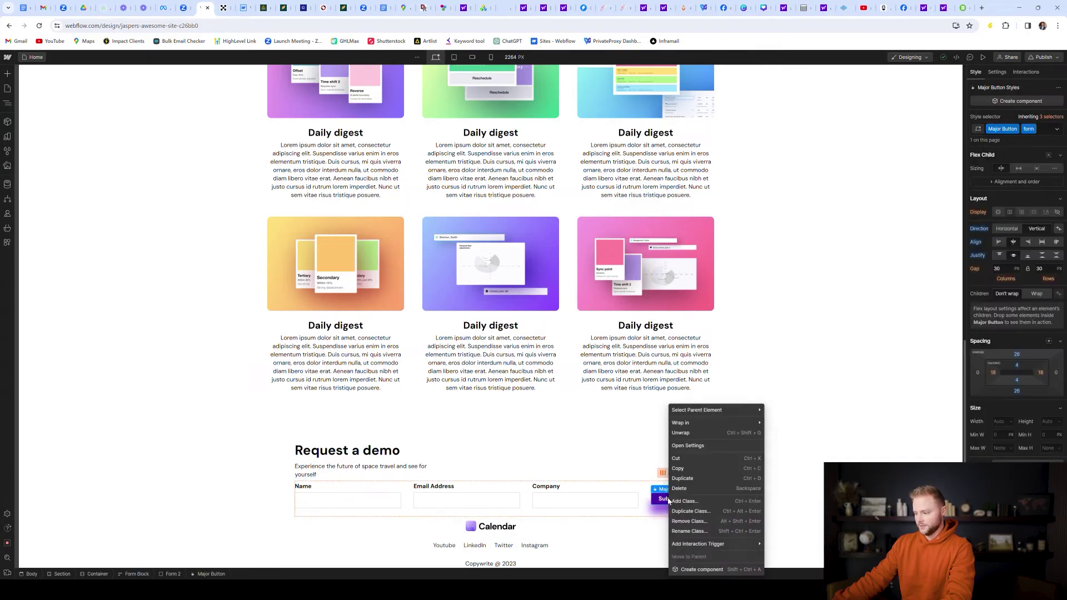
left_click(695, 493)
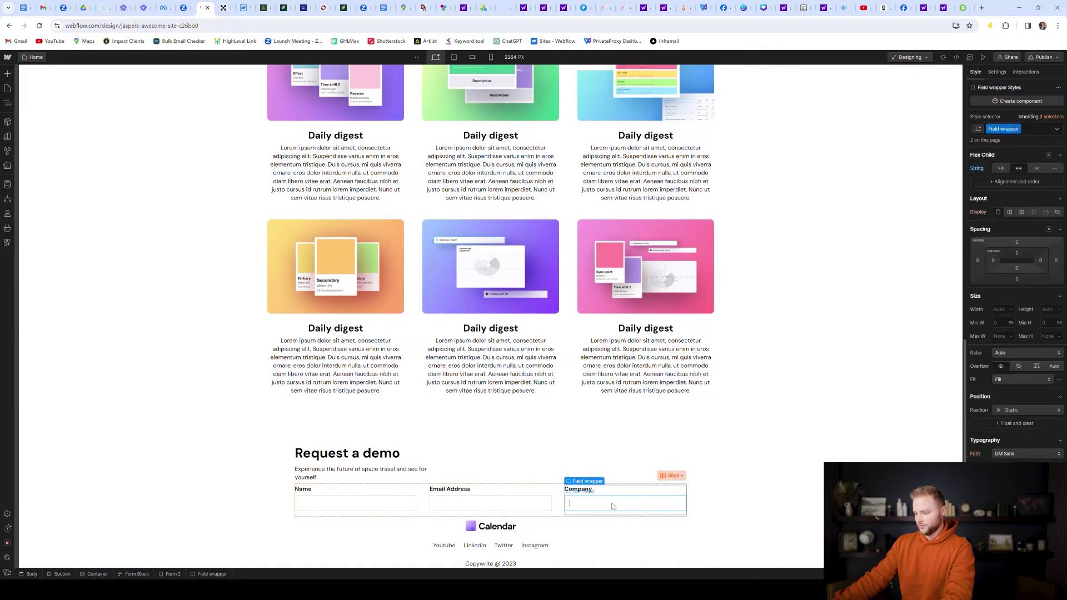
right_click(627, 499)
left_click(620, 499)
right_click(577, 503)
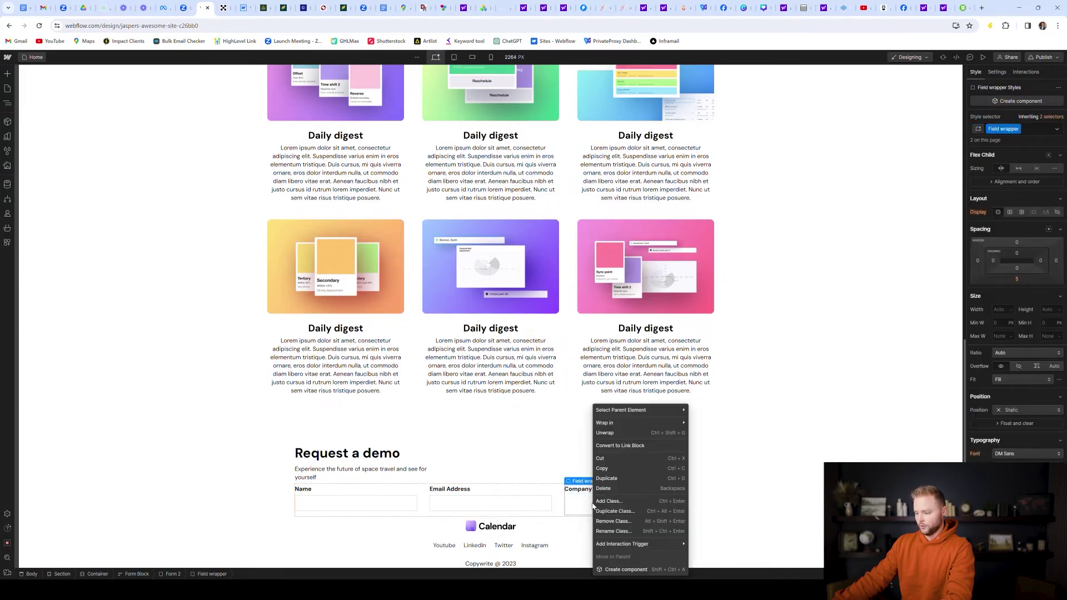
left_click(621, 491)
key("Delete")
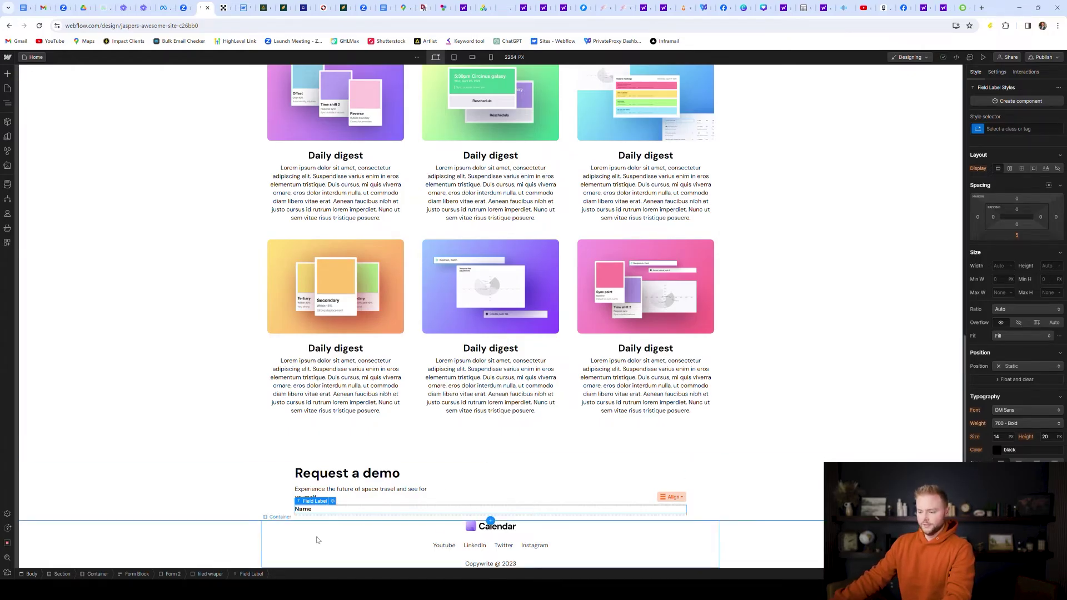
right_click(303, 512)
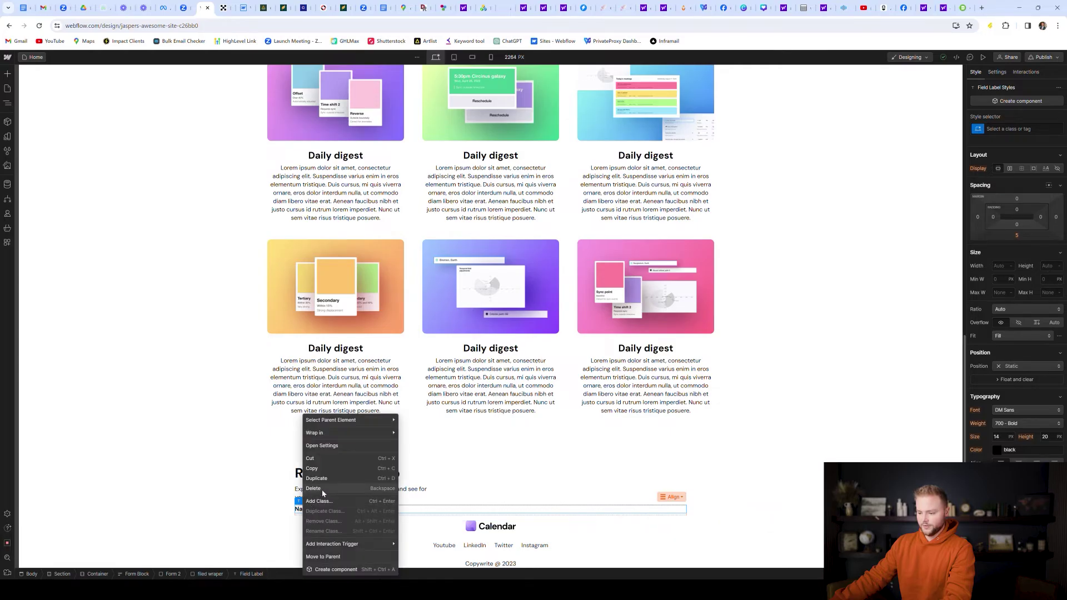
left_click(366, 500)
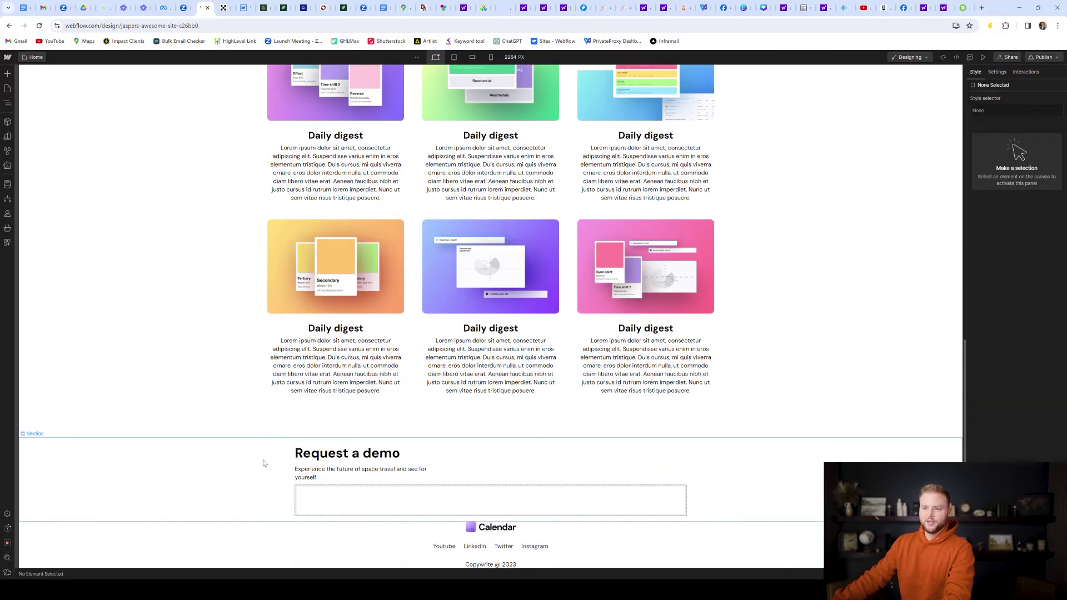
left_click(8, 74)
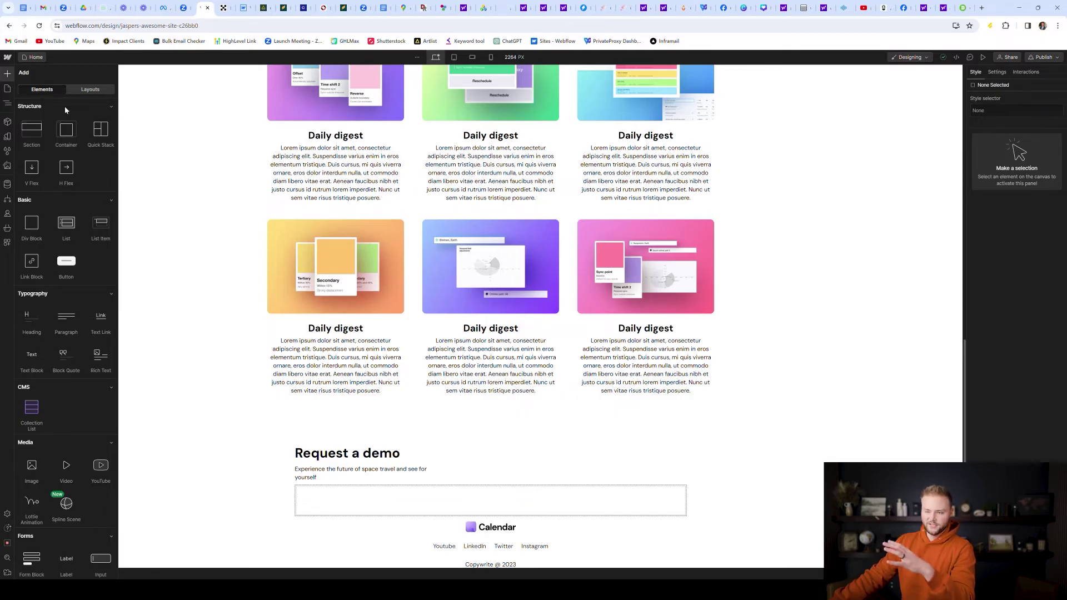
Place an HTML Embed in Request a demo, paste the form's iframe code, and save it.
scroll(64, 105, "down", 6)
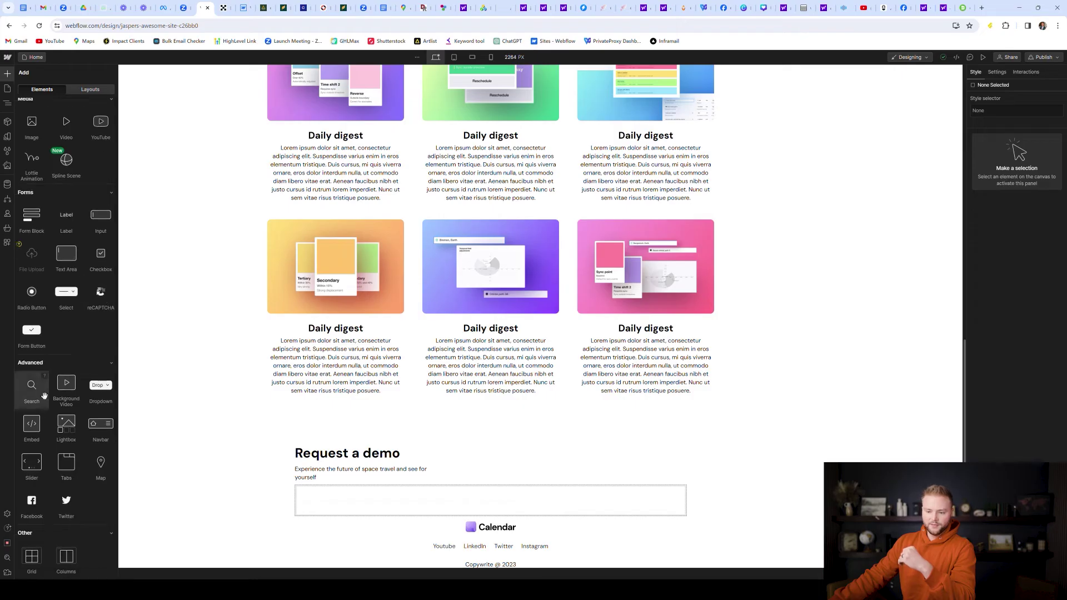
mouse_move(32, 431)
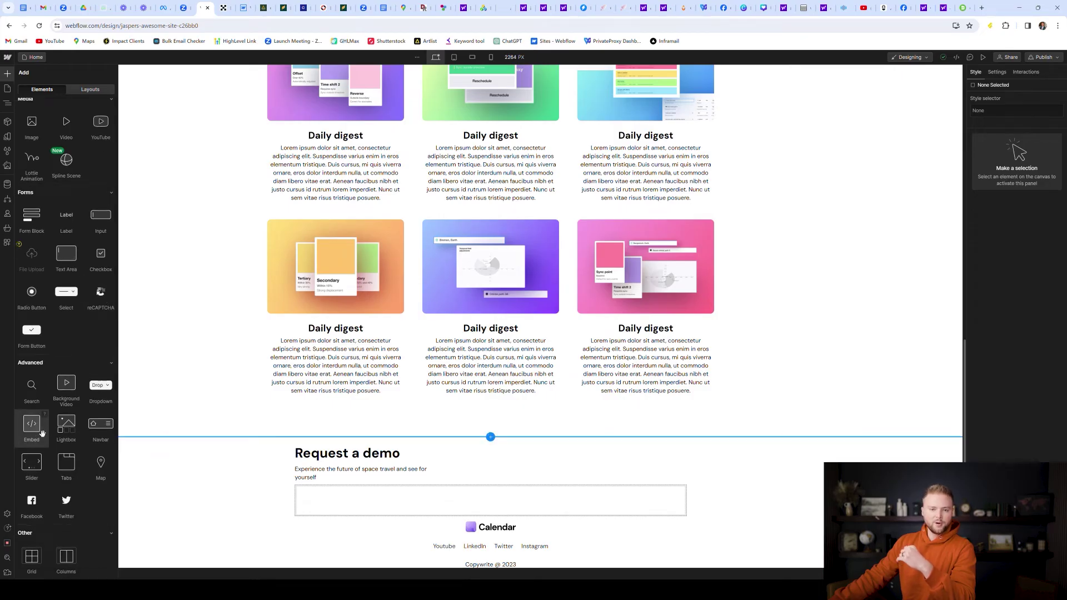
left_click_drag(36, 432, 475, 498)
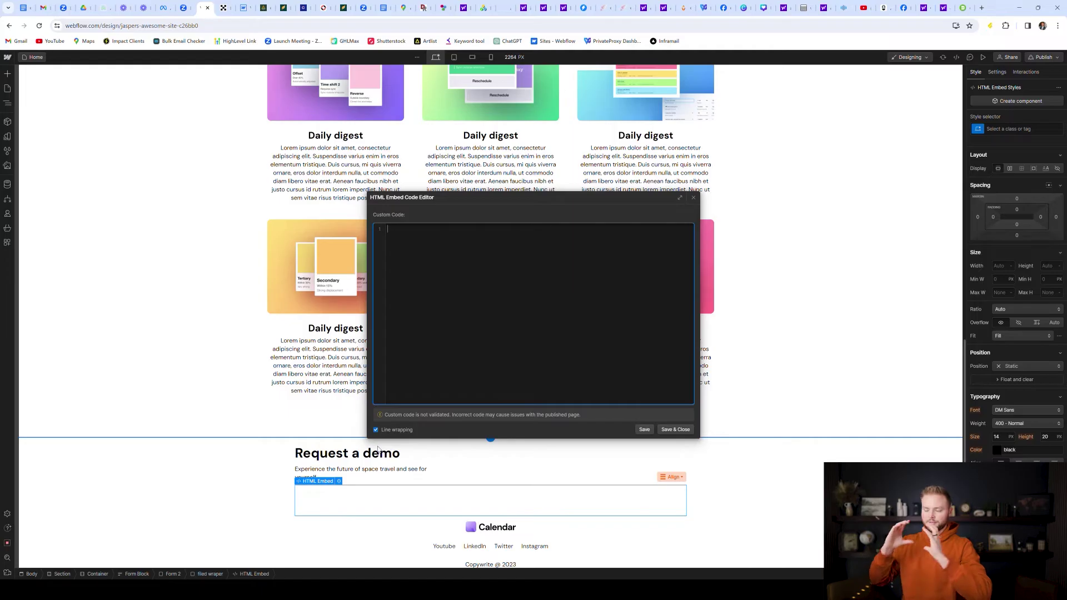
type("<iframe   src=\"https://api.leadconnectorhq.com/widget/form/SMv5nhSiG1cGFFNTLx43\"   style=\"width:100%;height:100%;border:none;border-radius:4px\"   id=\"inline-SMv5nhSiG1cGFFNTLx43\"   data-layout=\"{'id':'INLINE'}\"   data-trigger-type=\"alwaysShow\"   data-trigger-value=\"\"   data-activation-type=\"alwaysActivated\"   data-activation-value=\"\"   data-deactivation-type=\"neverDeactivate\"   data-deactivation-value=\"\"   data-form-name=\"Discovery Call Claim\"   data-height=\"436\"   data-layout-iframe-id=\"inline-SMv5nhSiG1cGFFNTLx43\"   data-form-id=\"SMv5nhSiG1cGFFNTLx43\"   title=\"Discovery Call Claim\"       > </iframe> <script src=\"https://link.msgsndr.com/js/form_embed.js\"></script>")
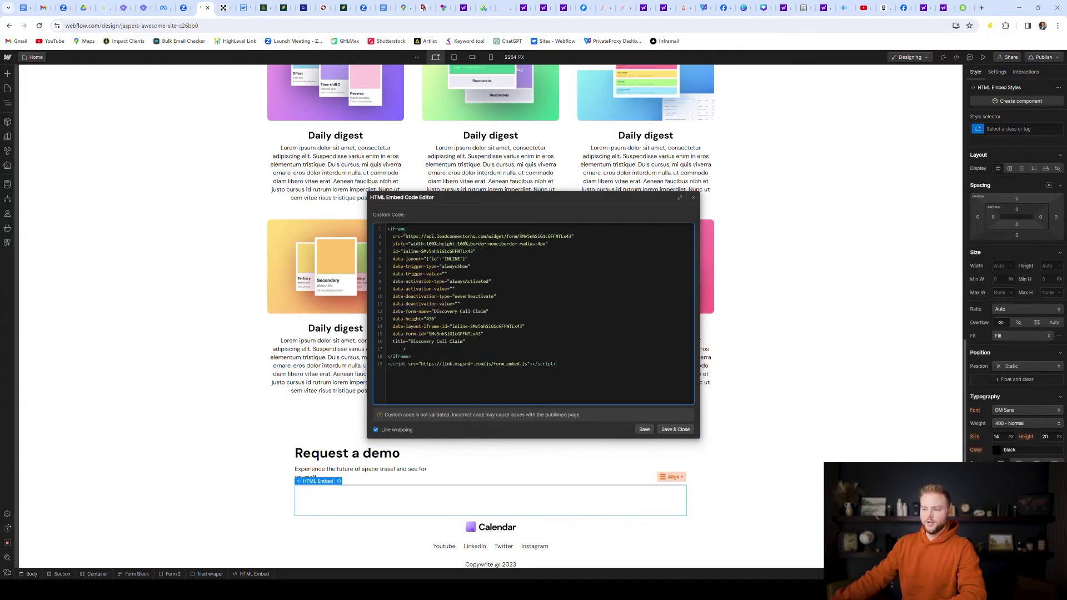
left_click(104, 7)
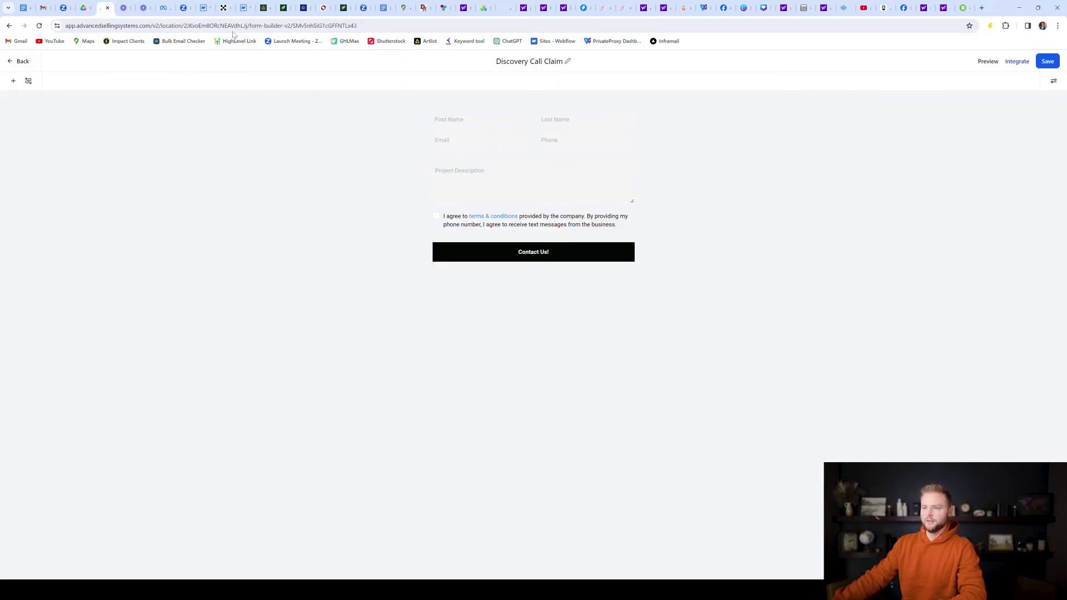
left_click(205, 8)
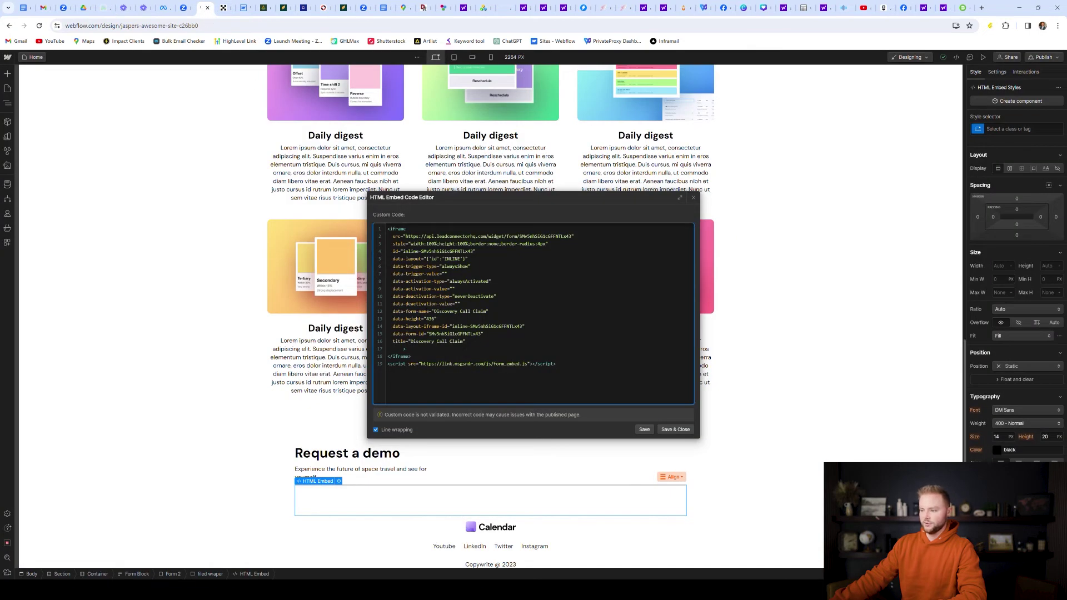
left_click(675, 430)
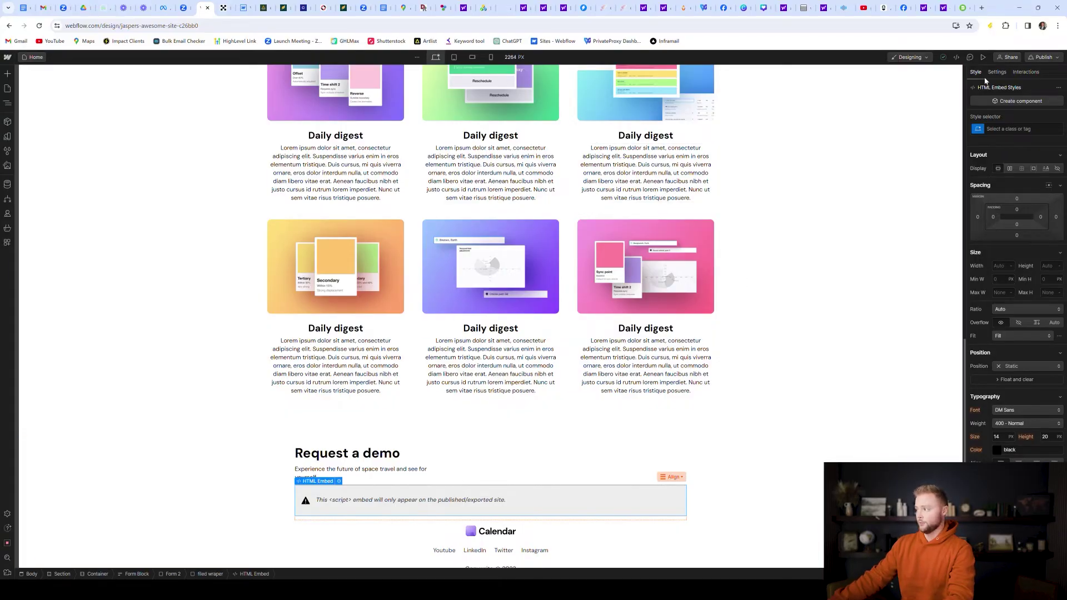
Publish to the staging domain, check the form under Request a demo, then return to the form builder.
left_click(1044, 56)
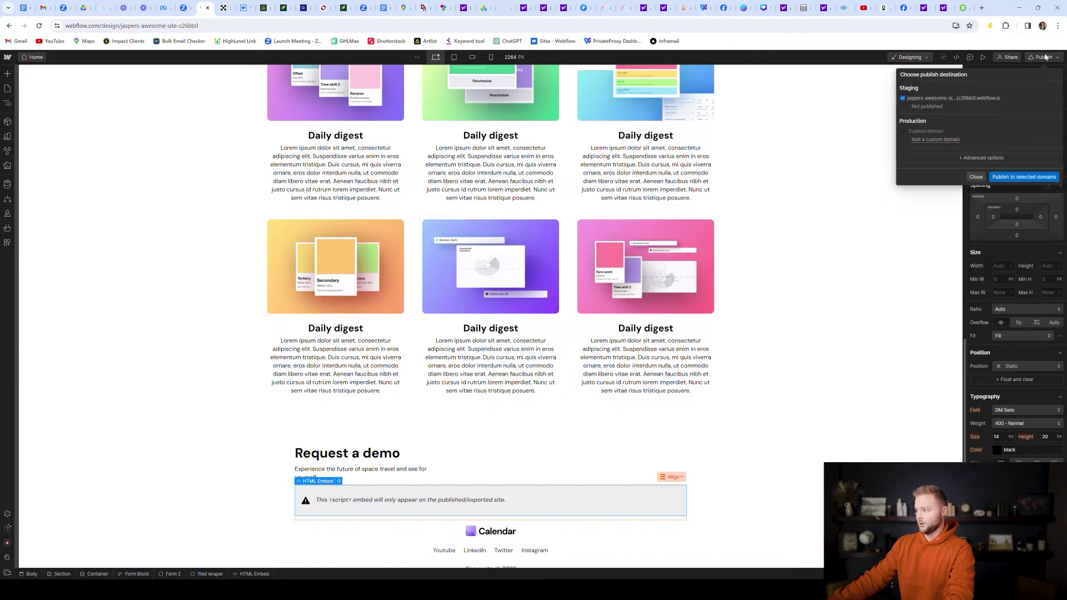
left_click(1016, 177)
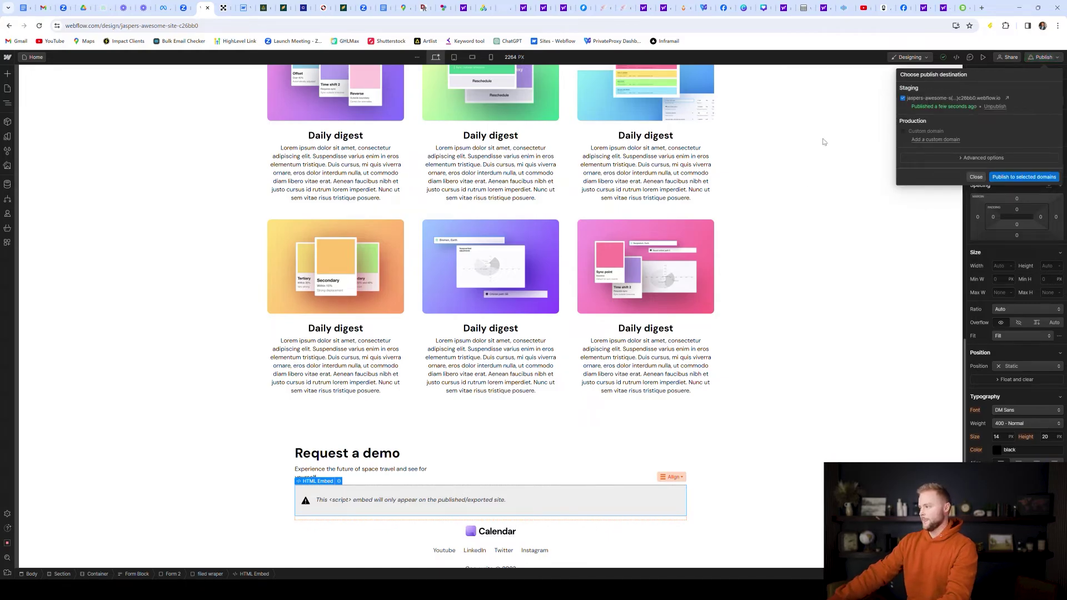
left_click(1010, 98)
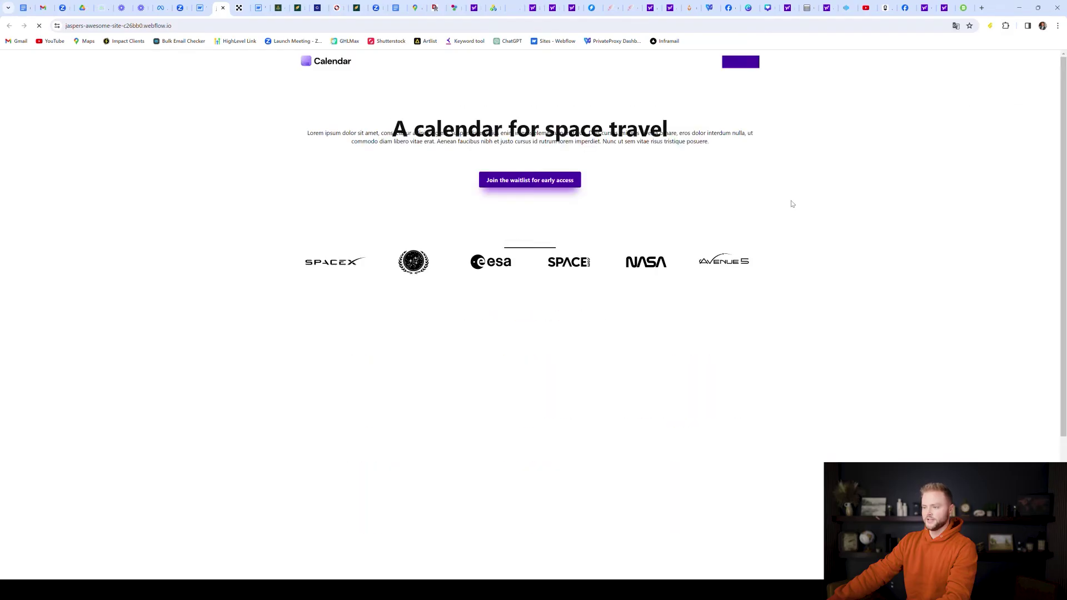
scroll(703, 195, "down", 5)
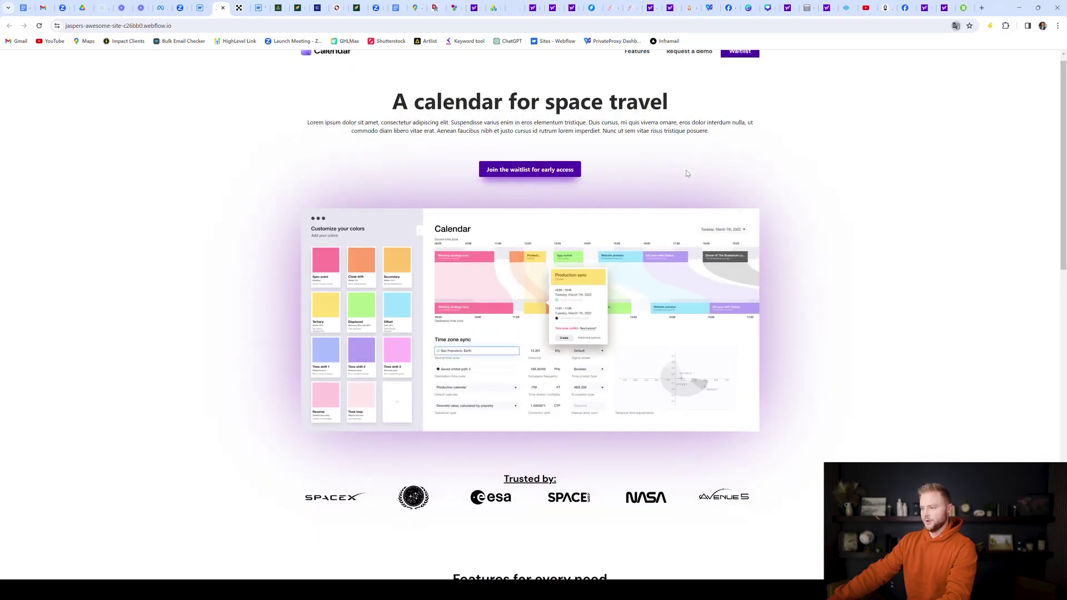
scroll(696, 170, "down", 8)
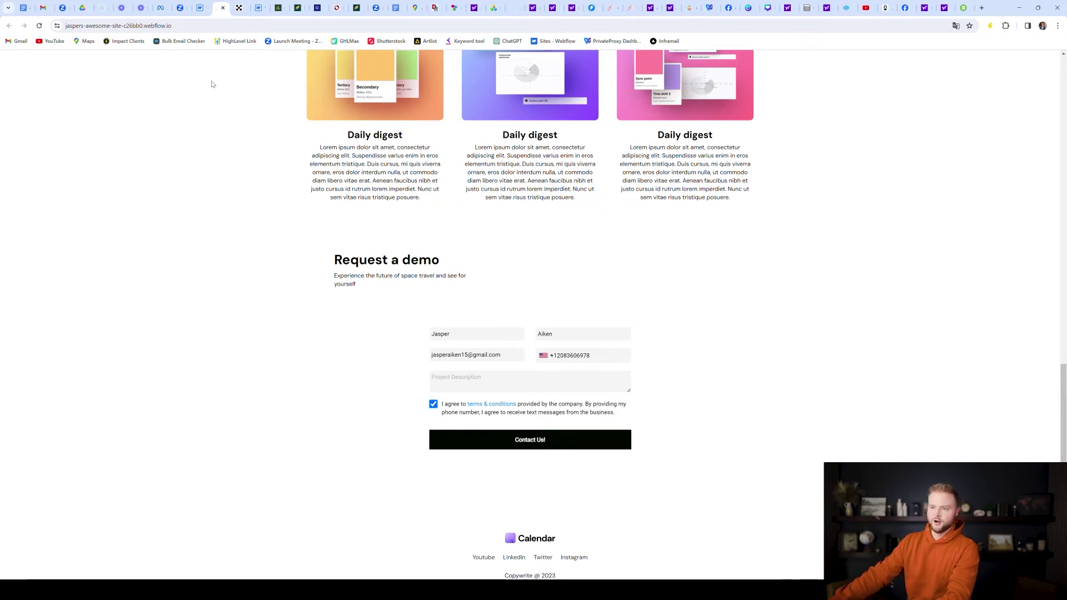
left_click(100, 8)
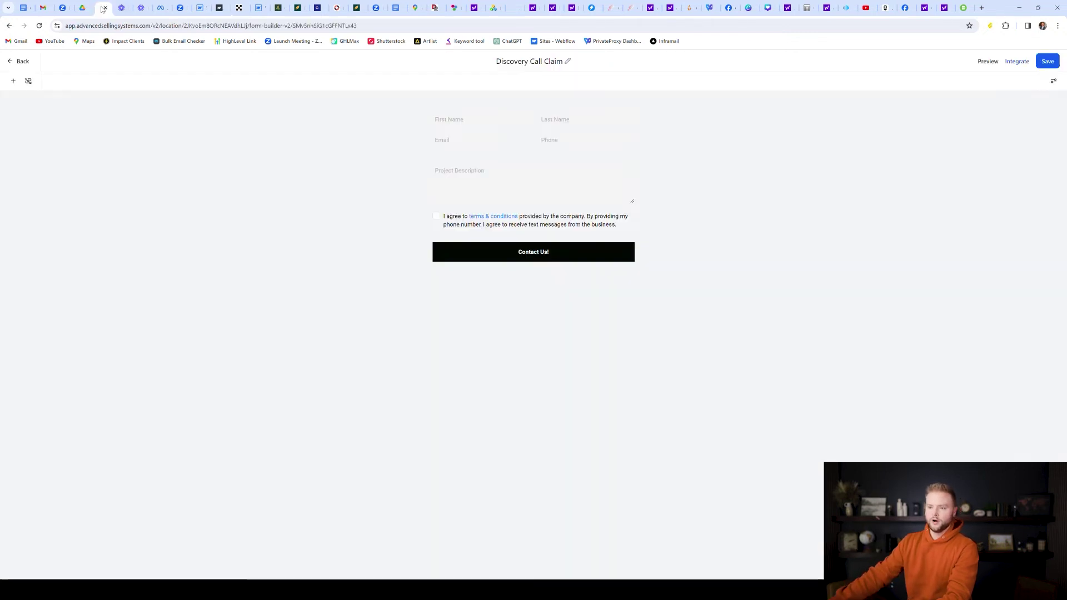
Copy the salon calendar's embed code from Calendars > Calendar Settings, then return to Webflow.
left_click(29, 61)
left_click(44, 267)
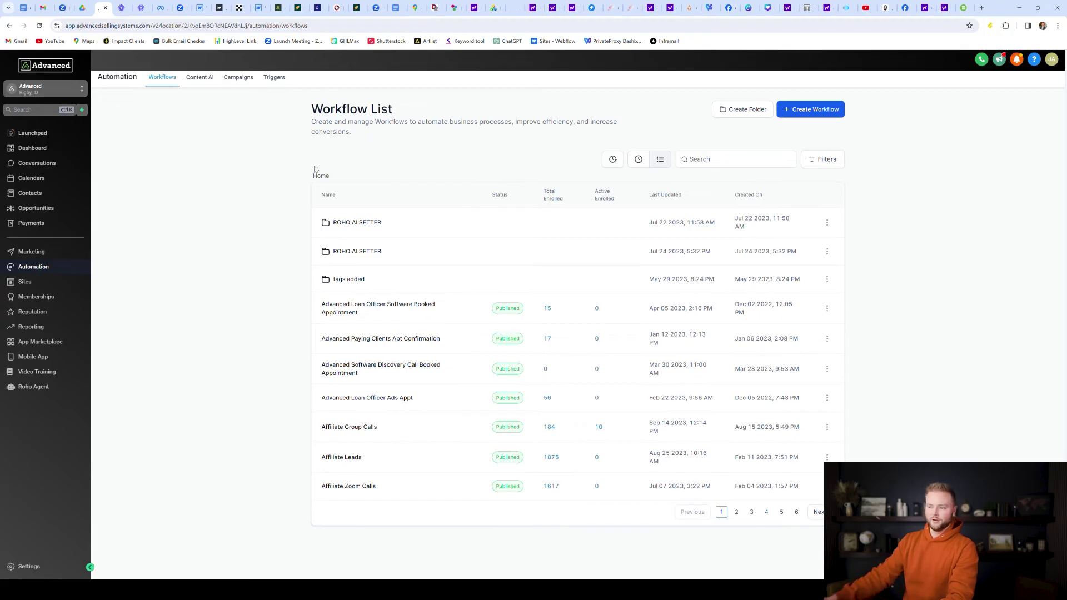
left_click(59, 178)
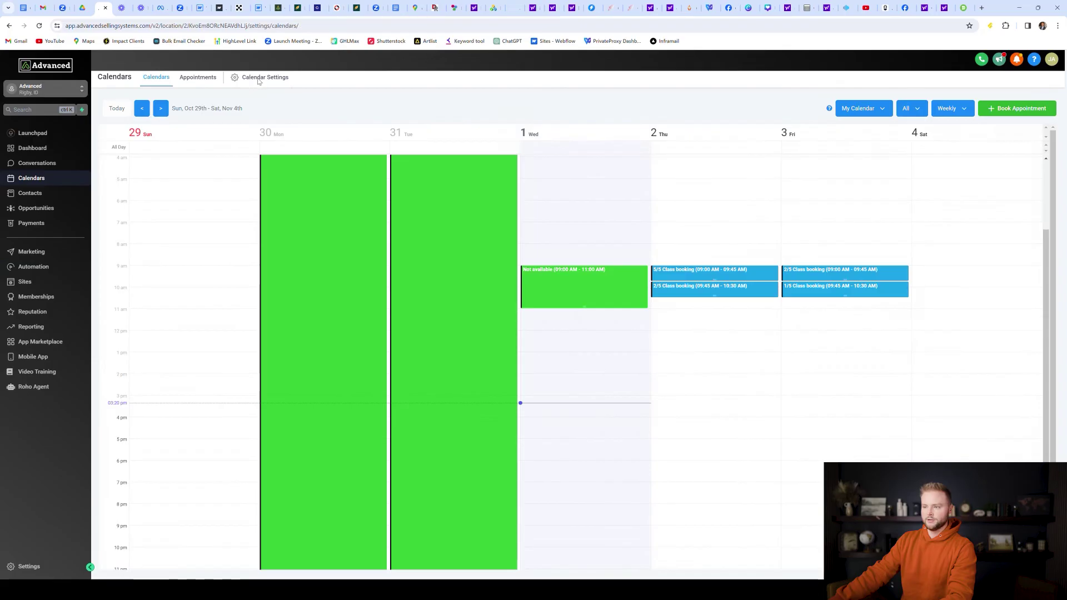
left_click(258, 79)
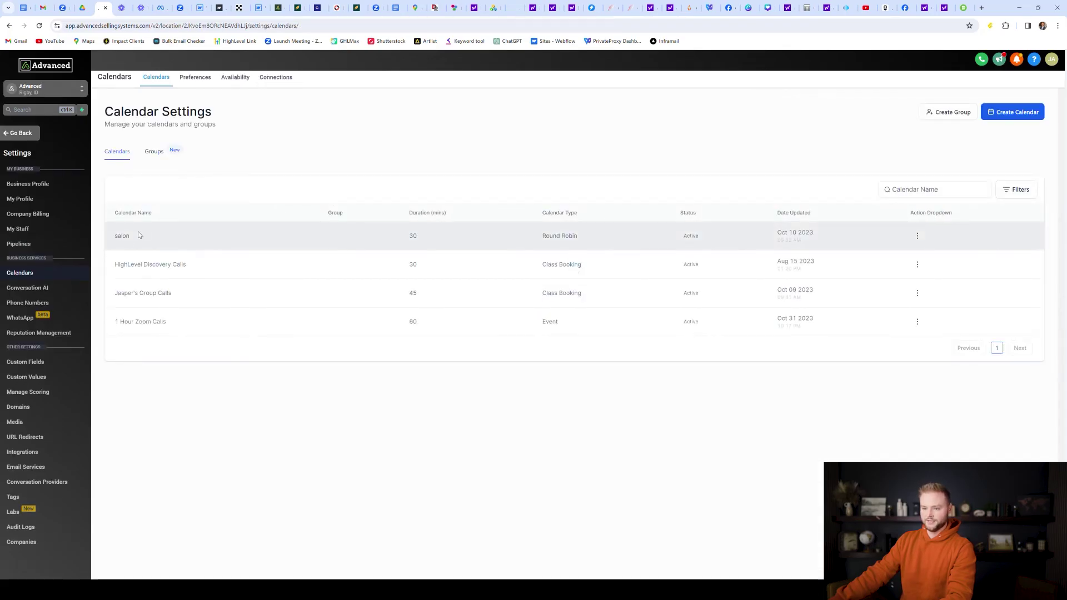
left_click(918, 237)
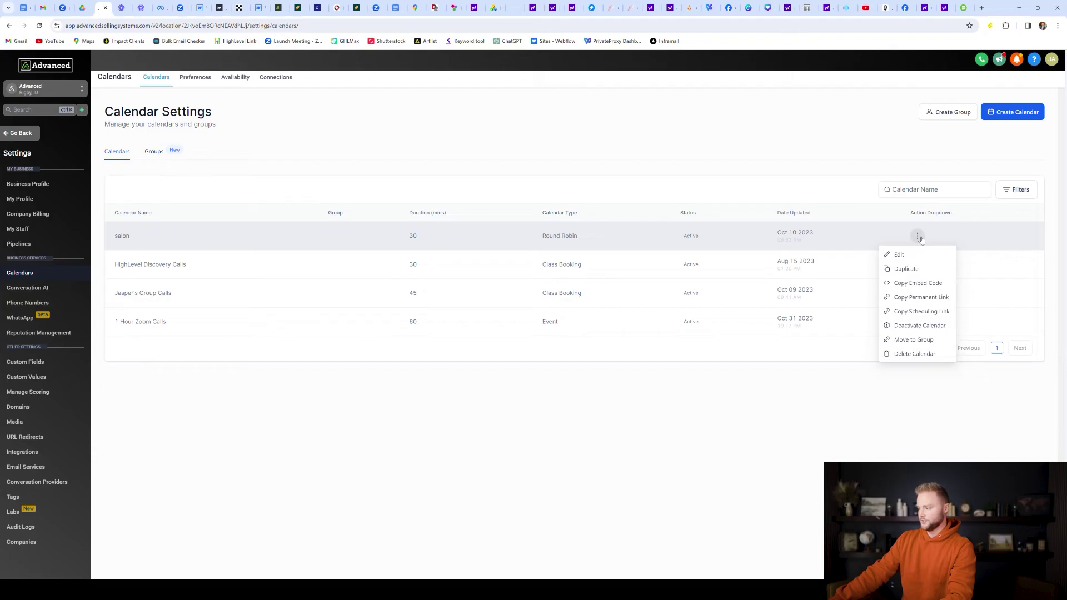
left_click(917, 284)
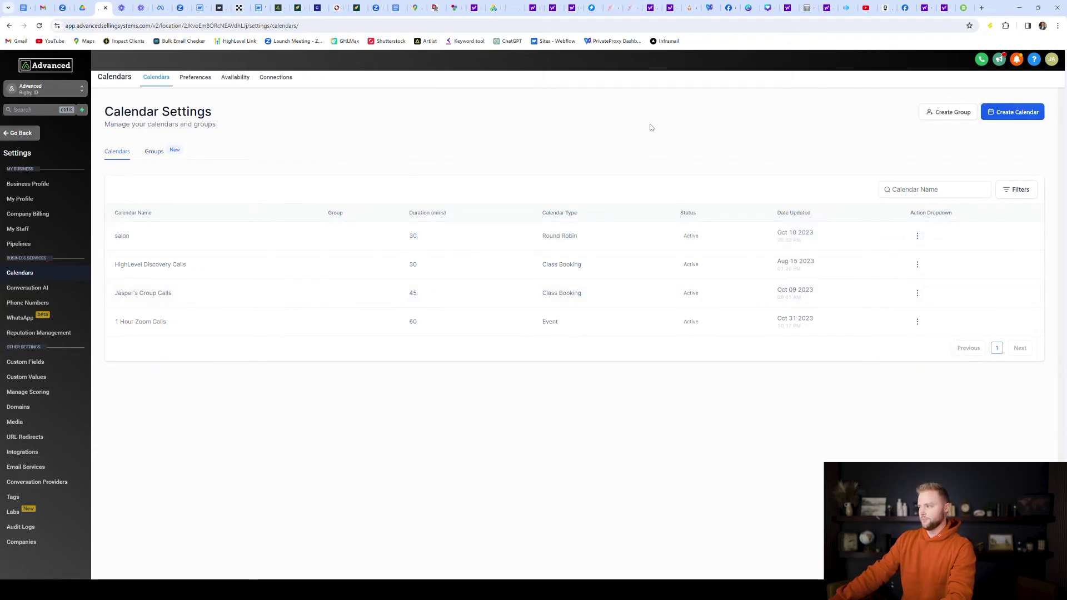
left_click(203, 10)
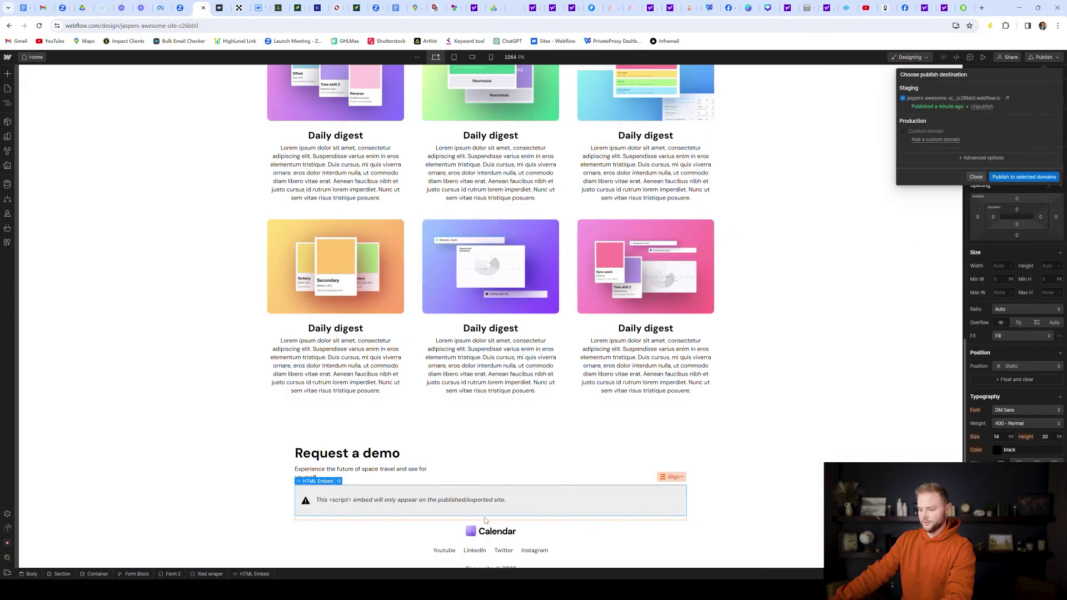
Add an HTML Embed below the Request a demo form containing the salon calendar code.
left_click(7, 74)
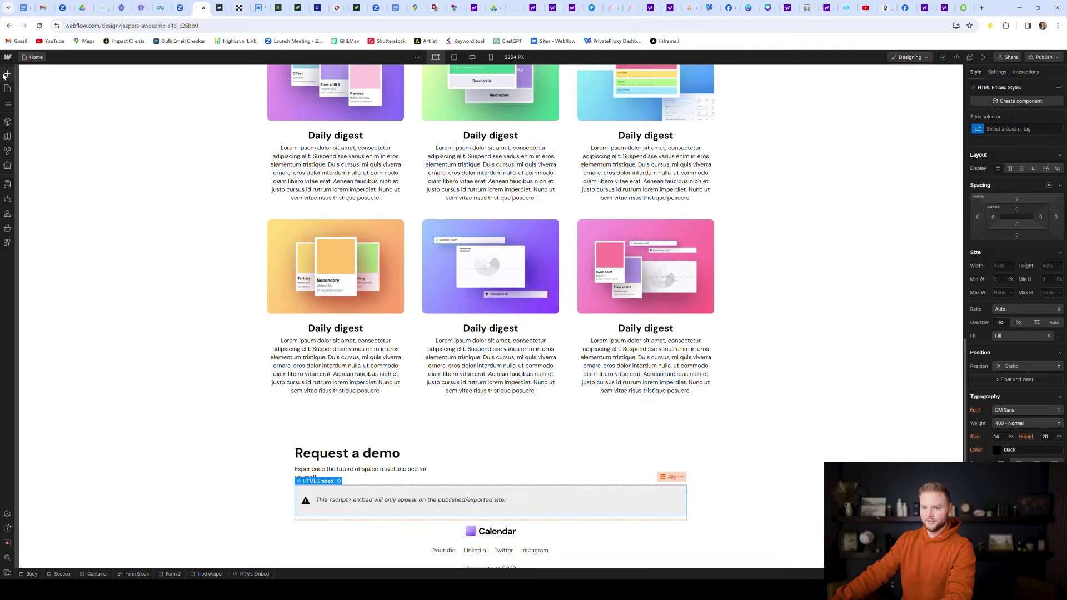
left_click(7, 74)
scroll(67, 222, "down", 6)
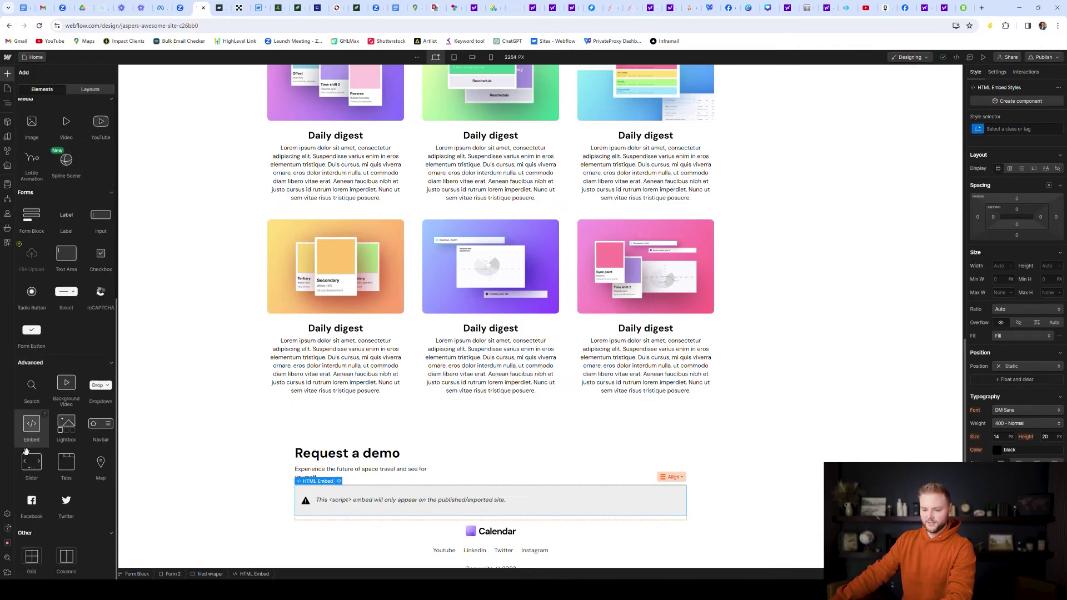
left_click_drag(32, 426, 440, 515)
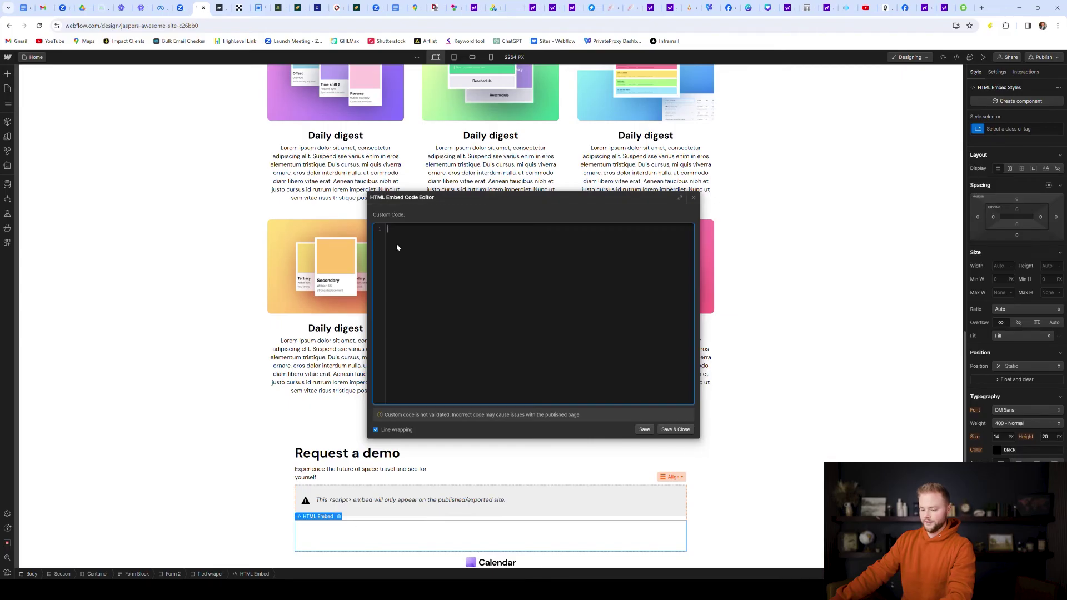
key("ctrl+v")
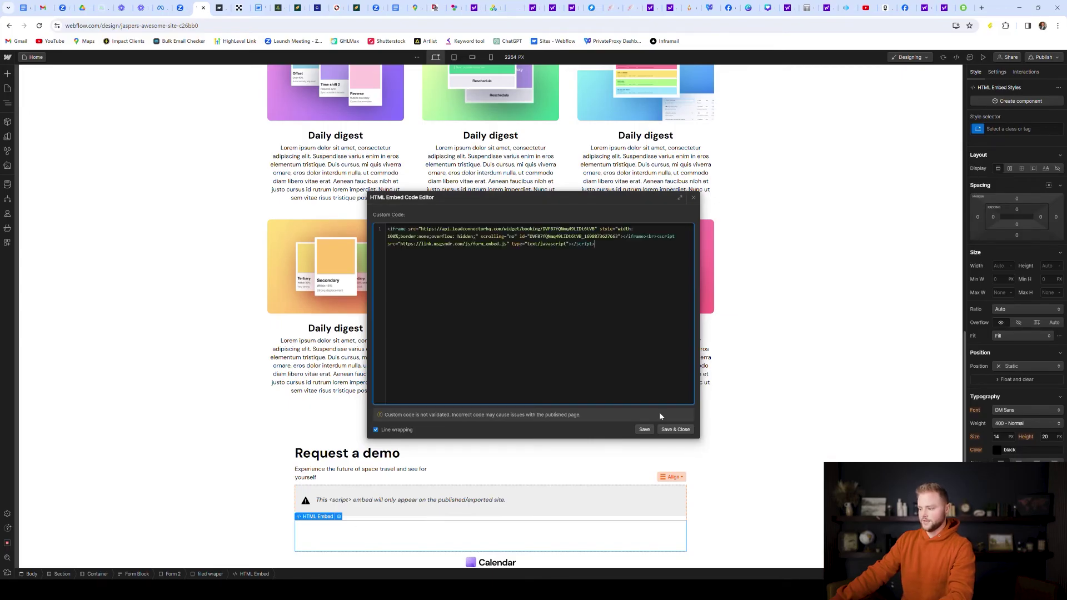
left_click(675, 430)
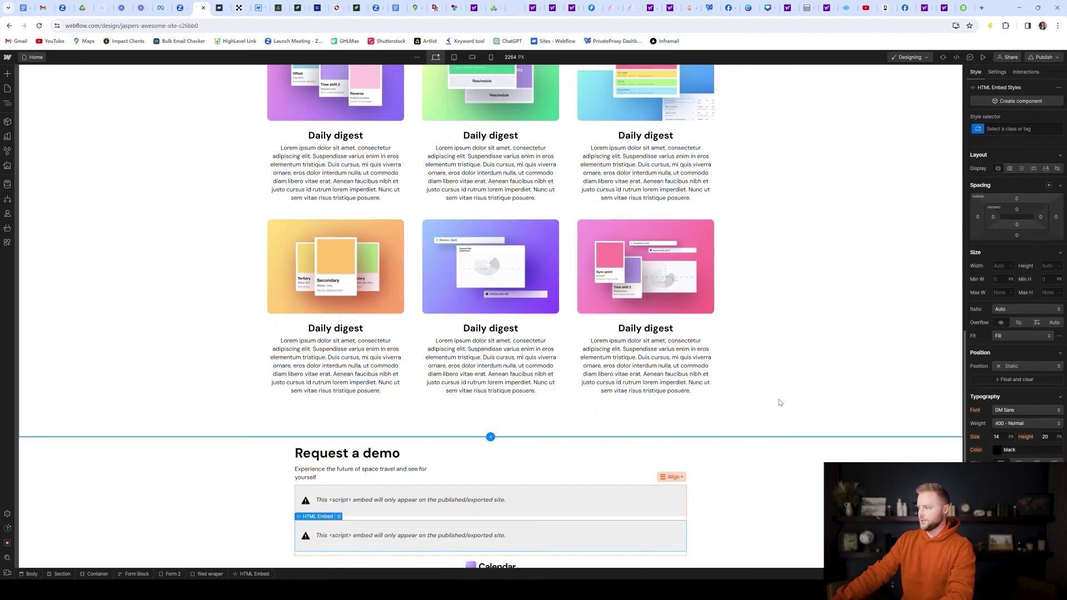
Republish the site to the staging domain and open the live staging site.
left_click(1059, 57)
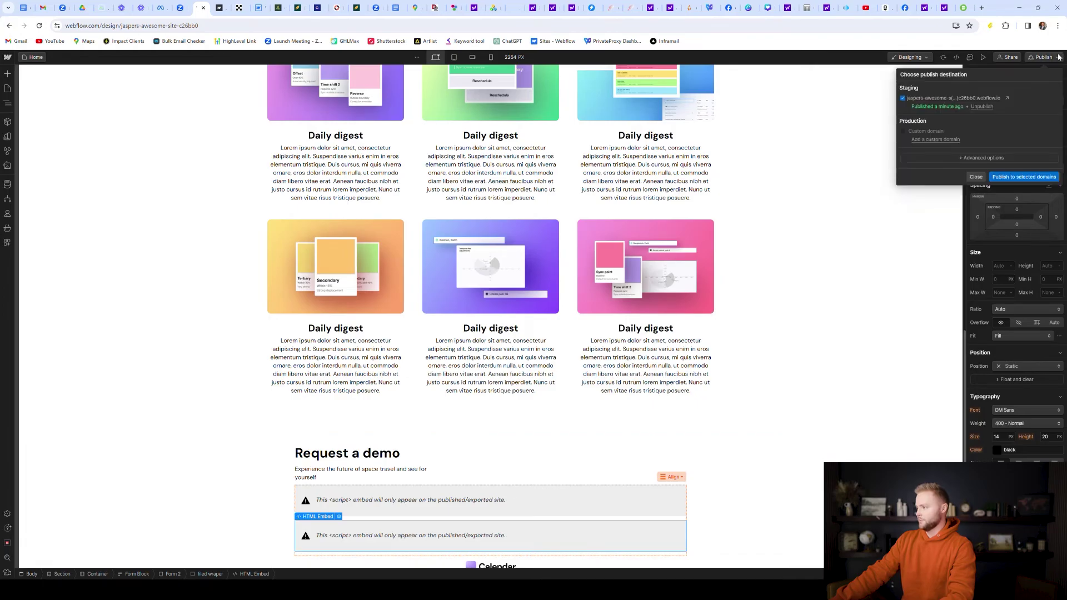
left_click(1022, 176)
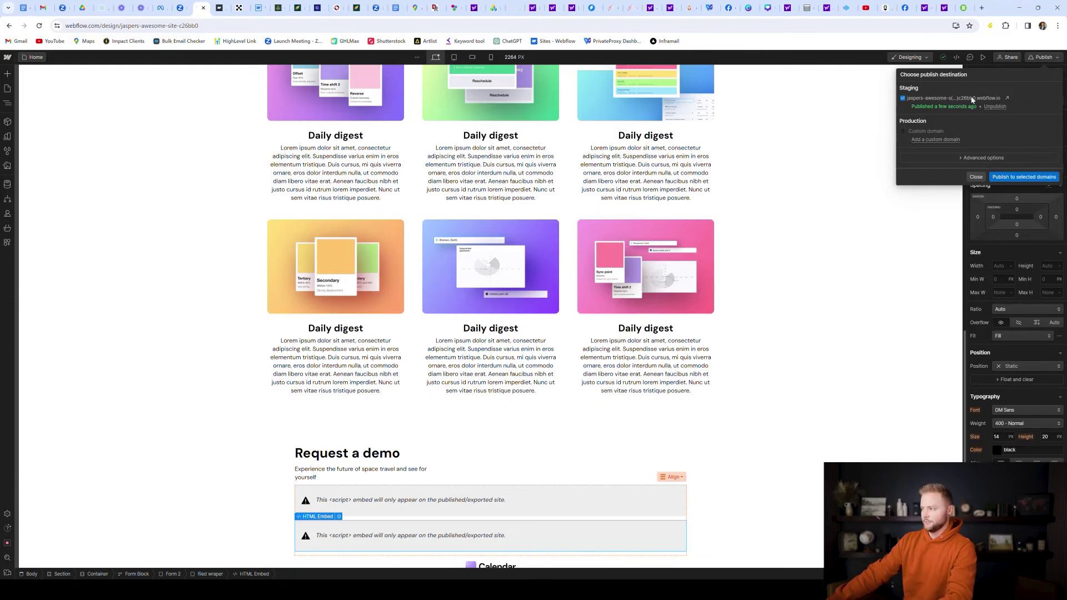
left_click(1008, 98)
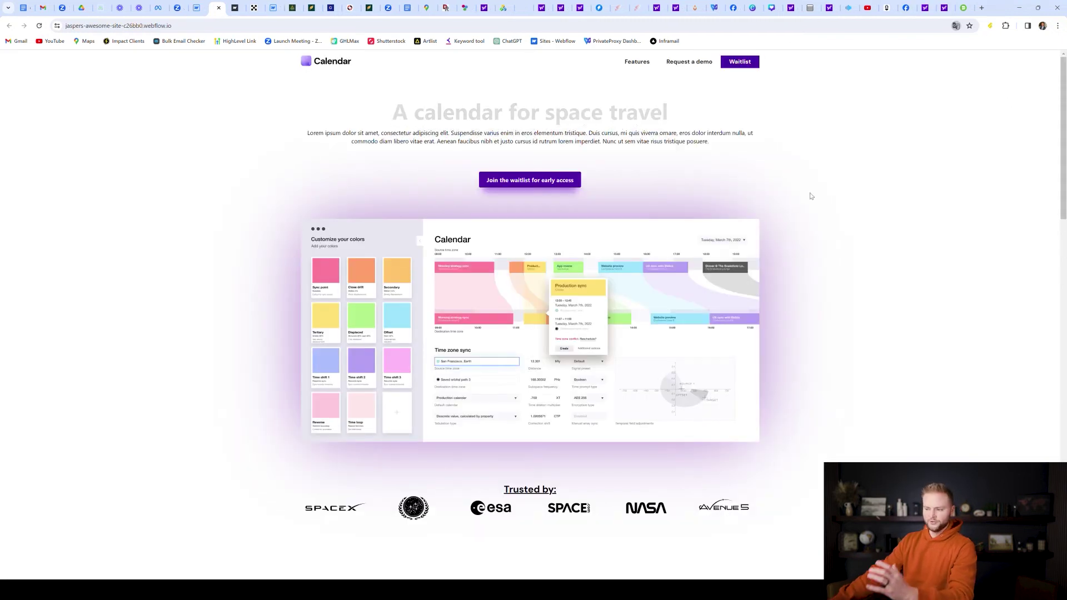
Scroll the live staging page to confirm the salon booking calendar under Request a demo.
scroll(810, 196, "down", 2)
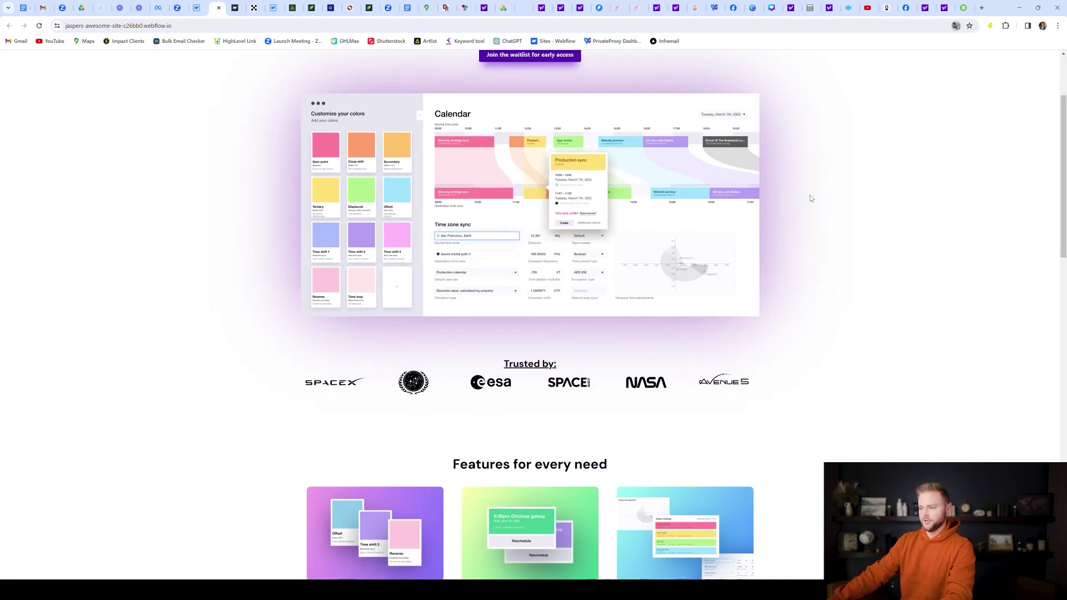
scroll(810, 199, "down", 2)
scroll(811, 199, "down", 9)
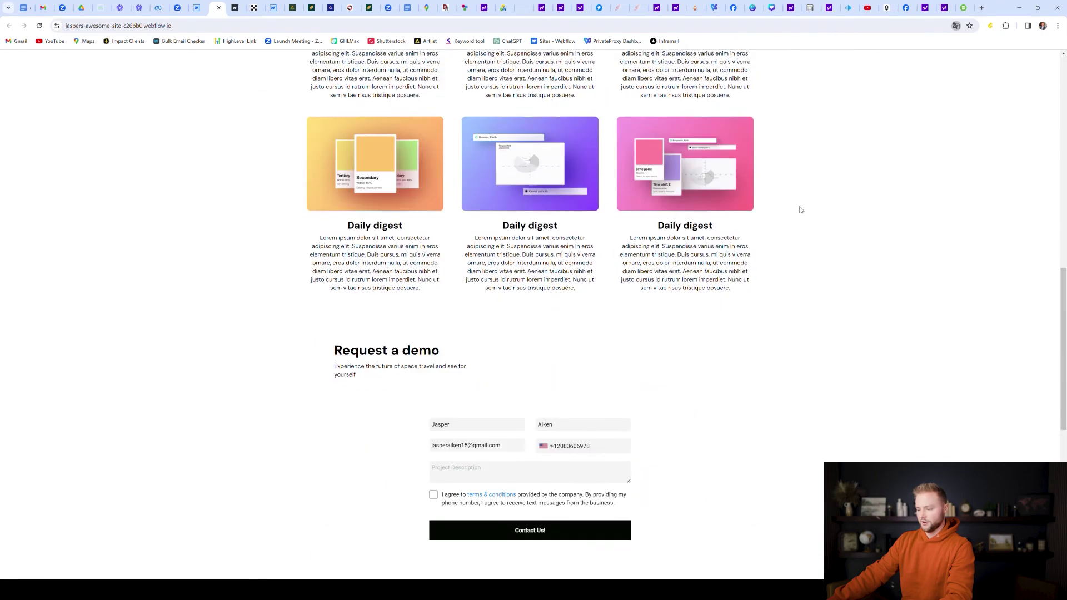
scroll(800, 208, "down", 6)
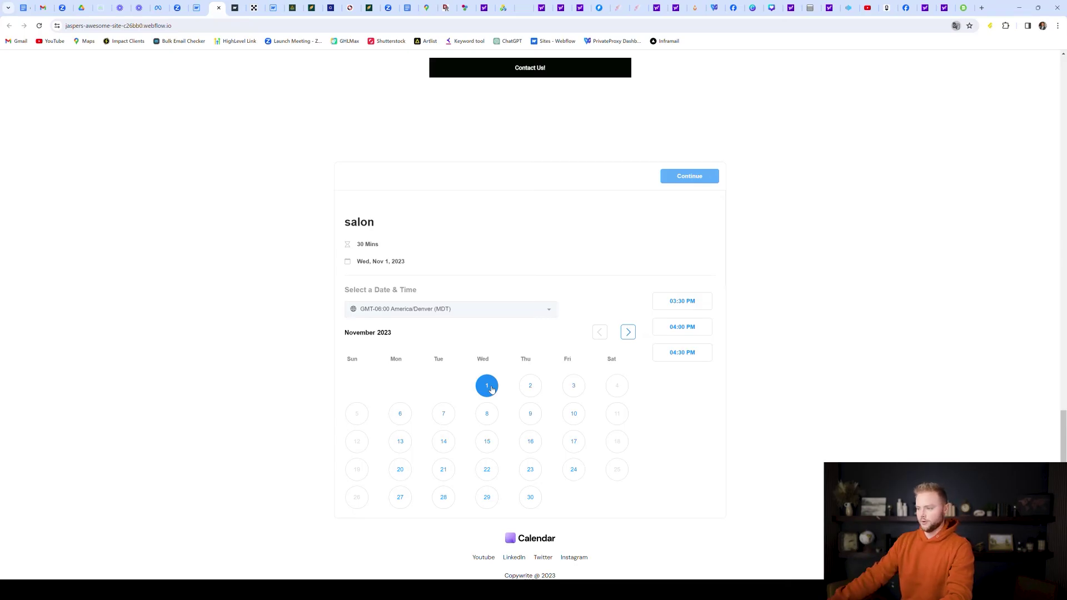
scroll(539, 166, "up", 2)
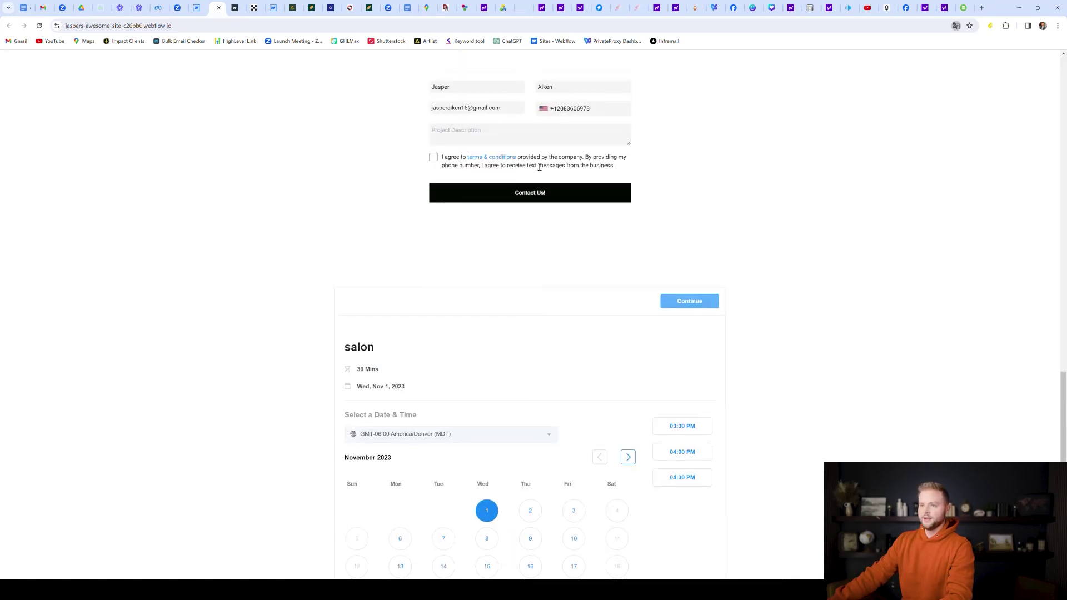
left_click(104, 9)
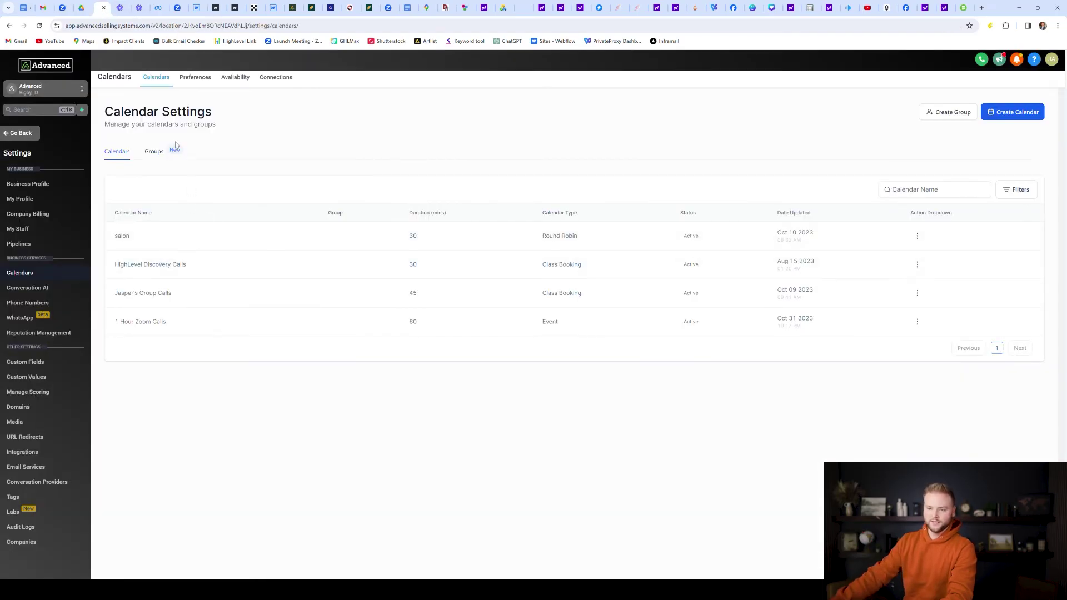
In Sites > Chat Widget, review the 'Text me any questions you have!' bubble and copy its code.
left_click(18, 134)
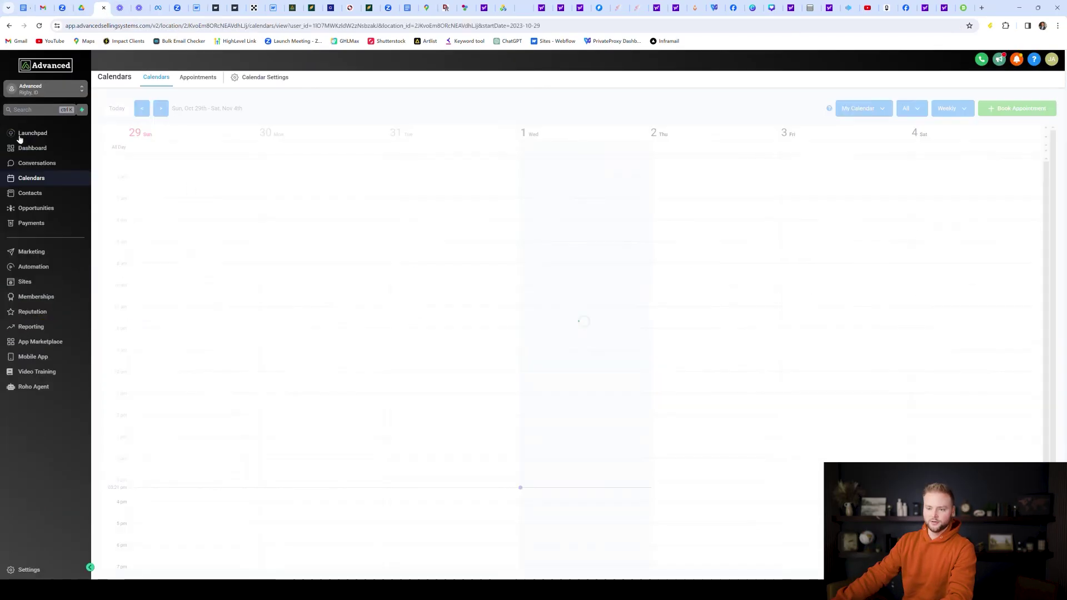
left_click(43, 284)
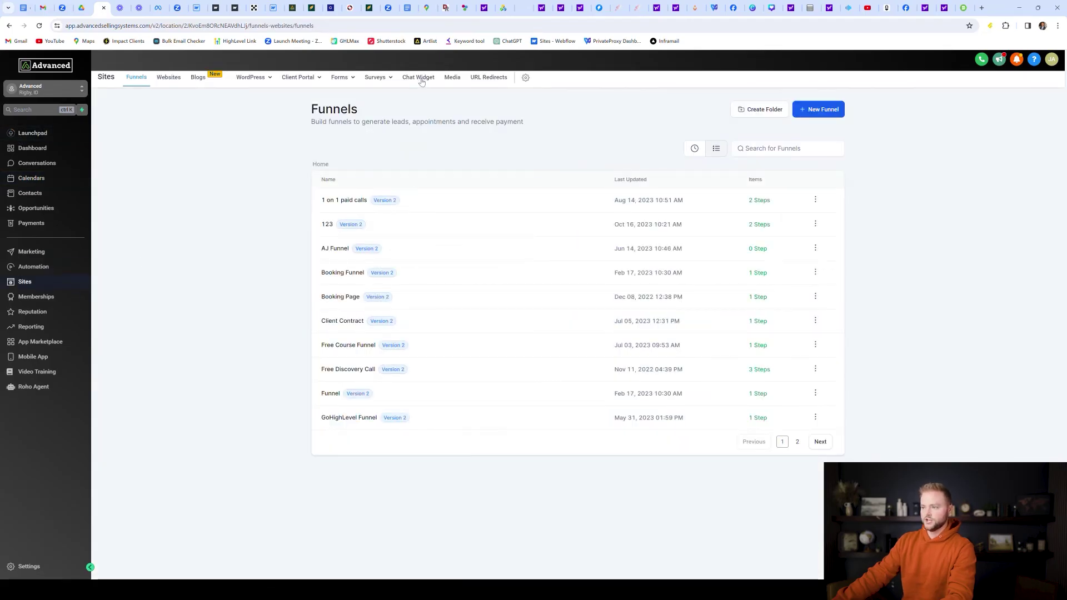
left_click(421, 81)
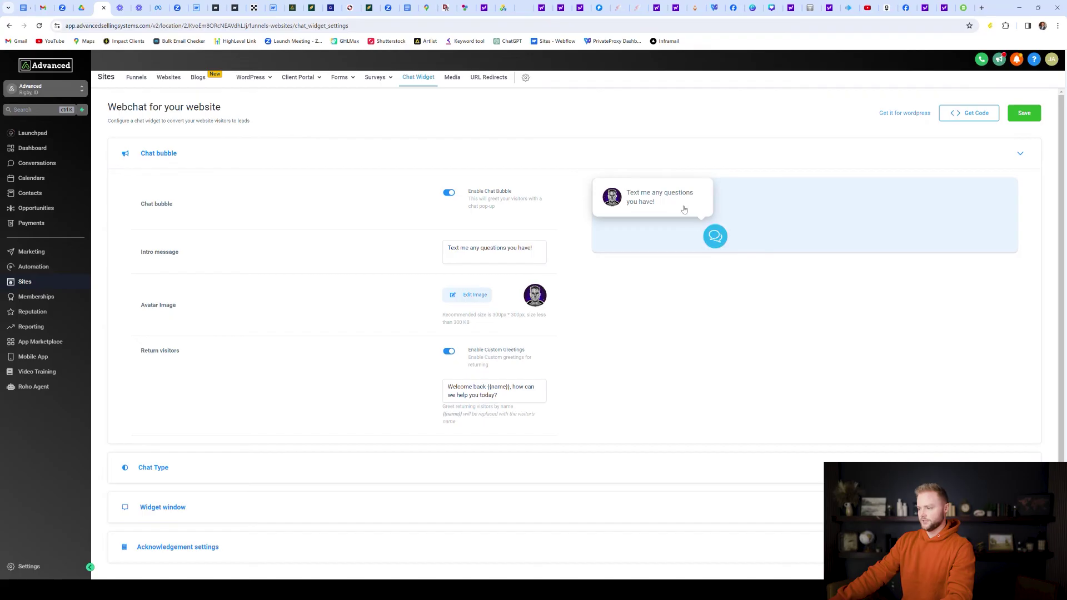
double_click(507, 255)
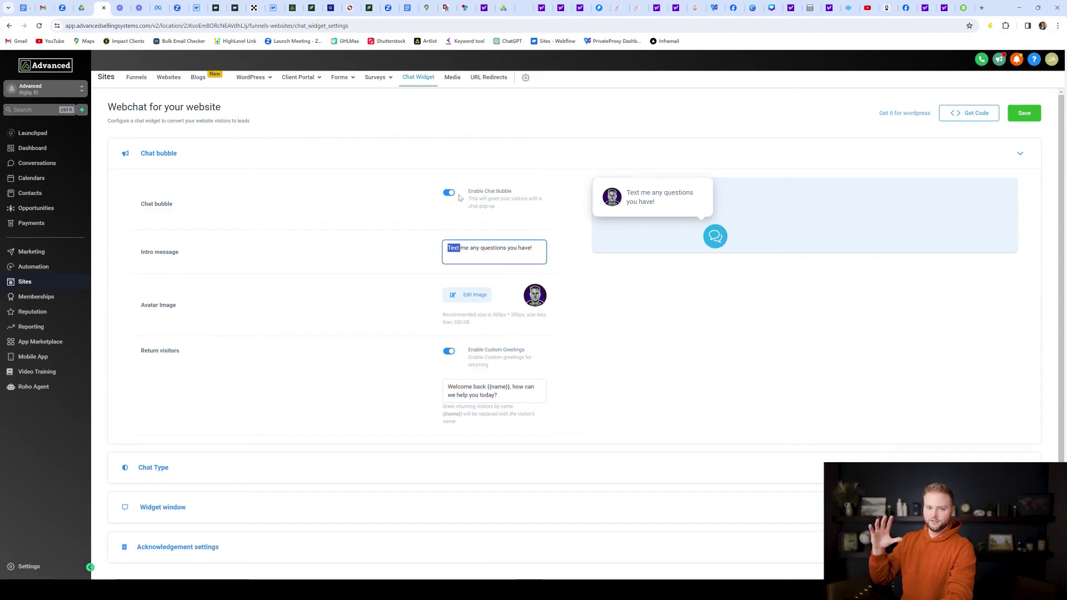
scroll(295, 383, "down", 1)
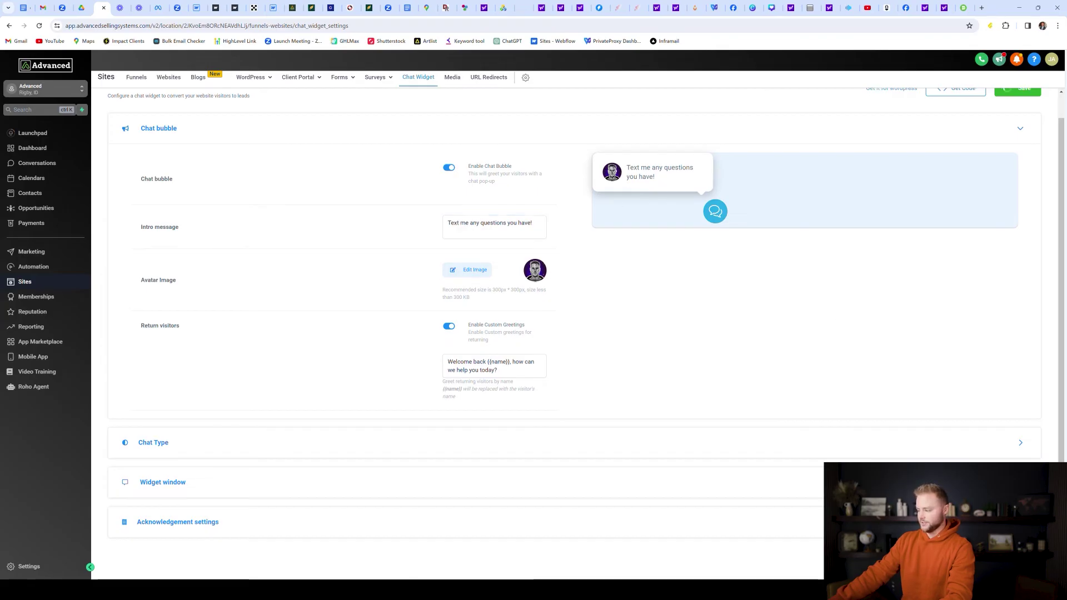
scroll(988, 322, "up", 1)
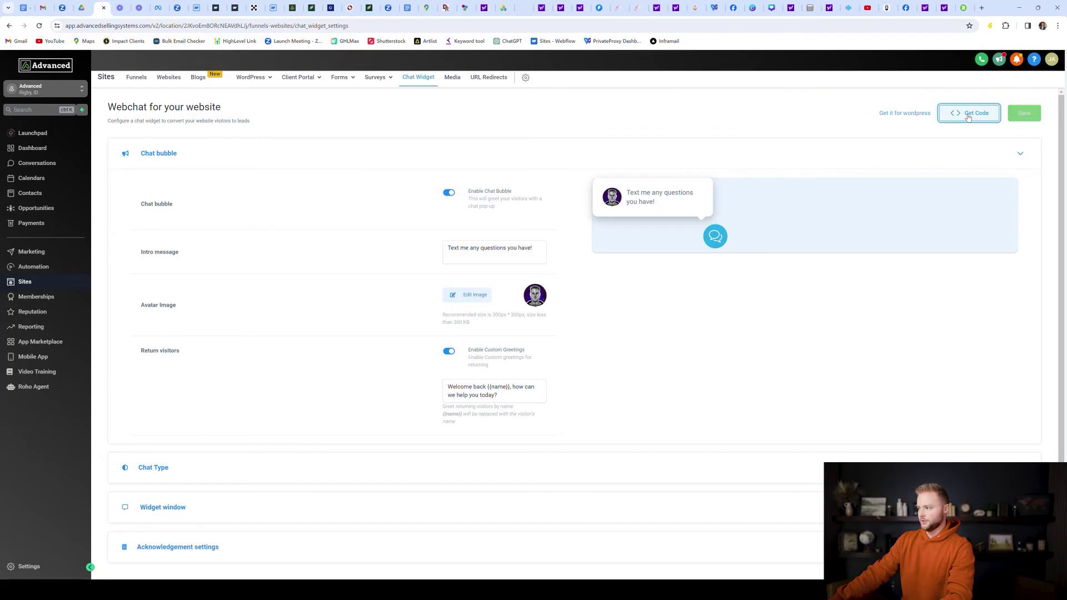
left_click(965, 114)
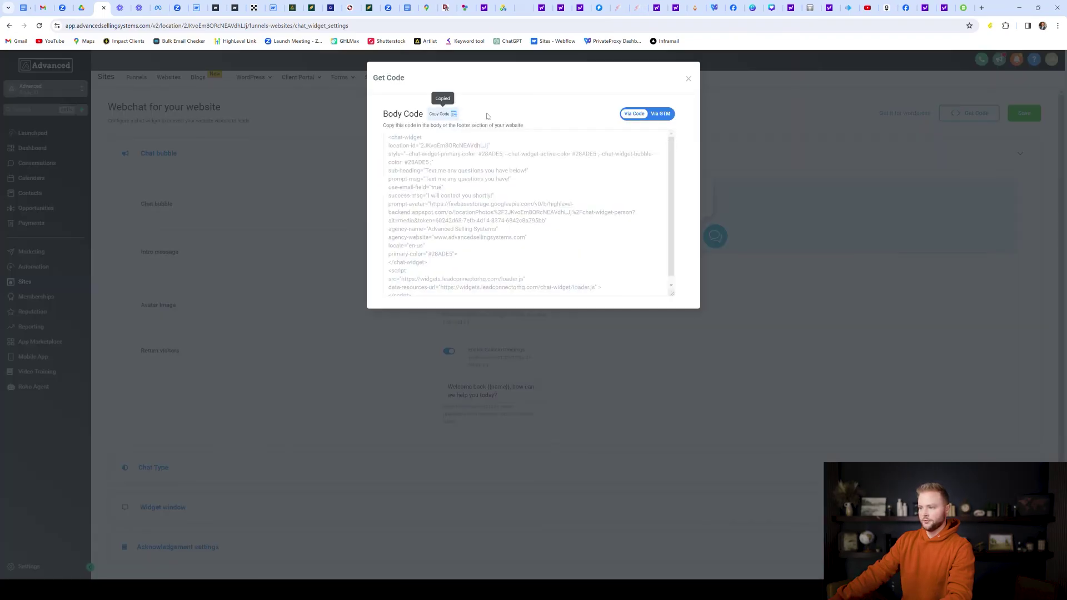
left_click(689, 78)
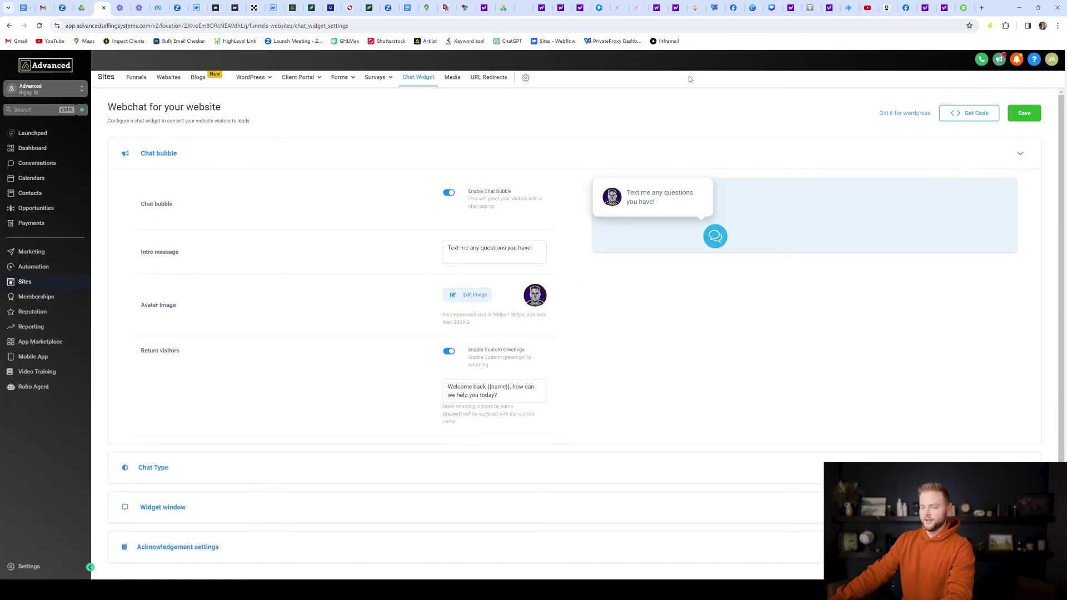
Place a third HTML Embed inside the Request a demo form with the chat widget code.
left_click(197, 9)
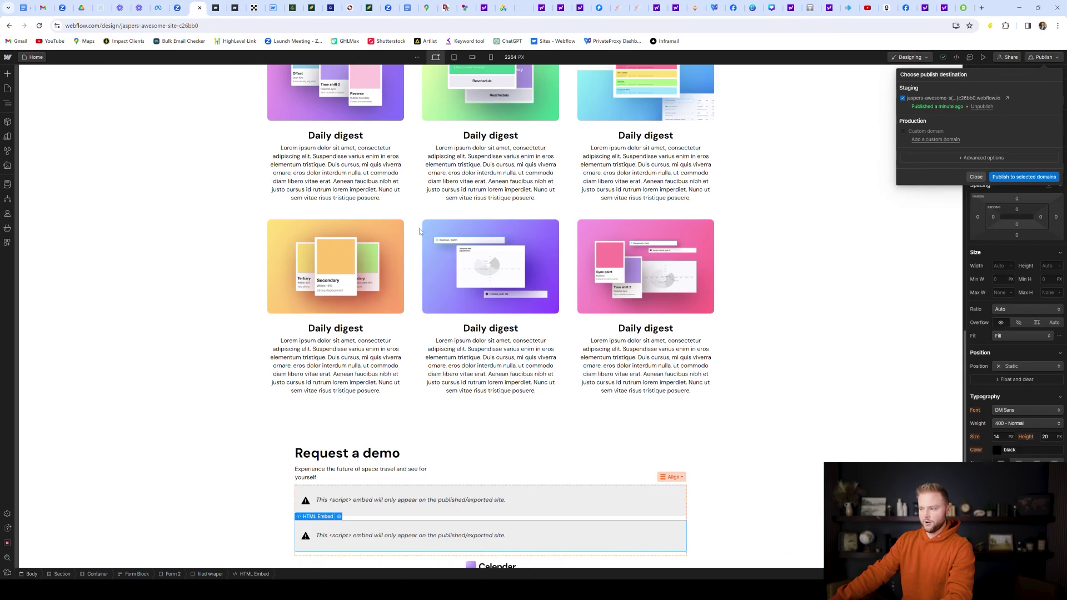
key("Escape")
left_click(7, 74)
scroll(33, 278, "down", 10)
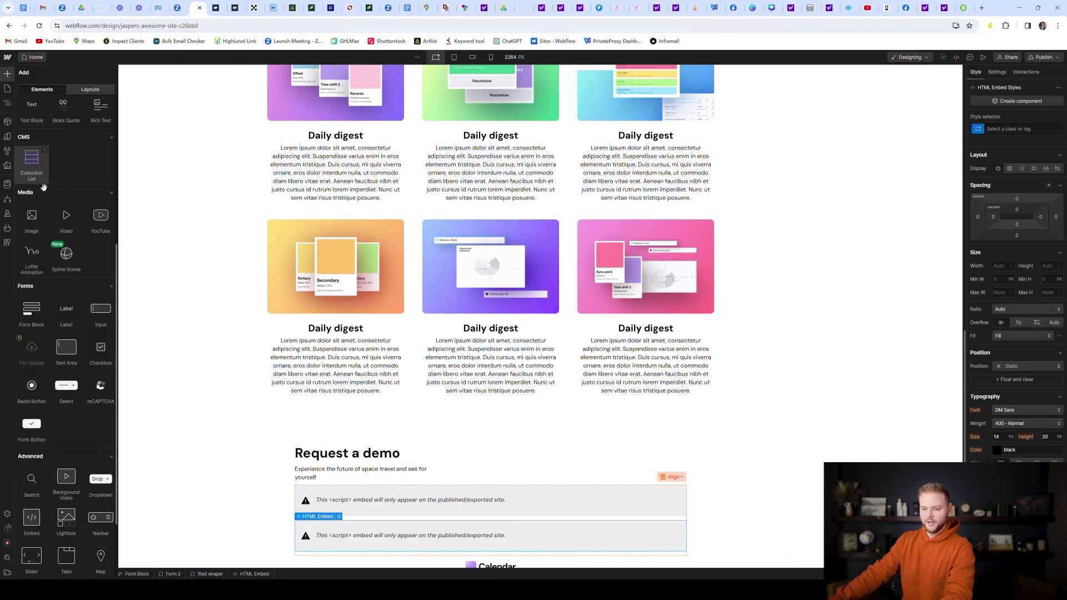
left_click_drag(38, 424, 464, 488)
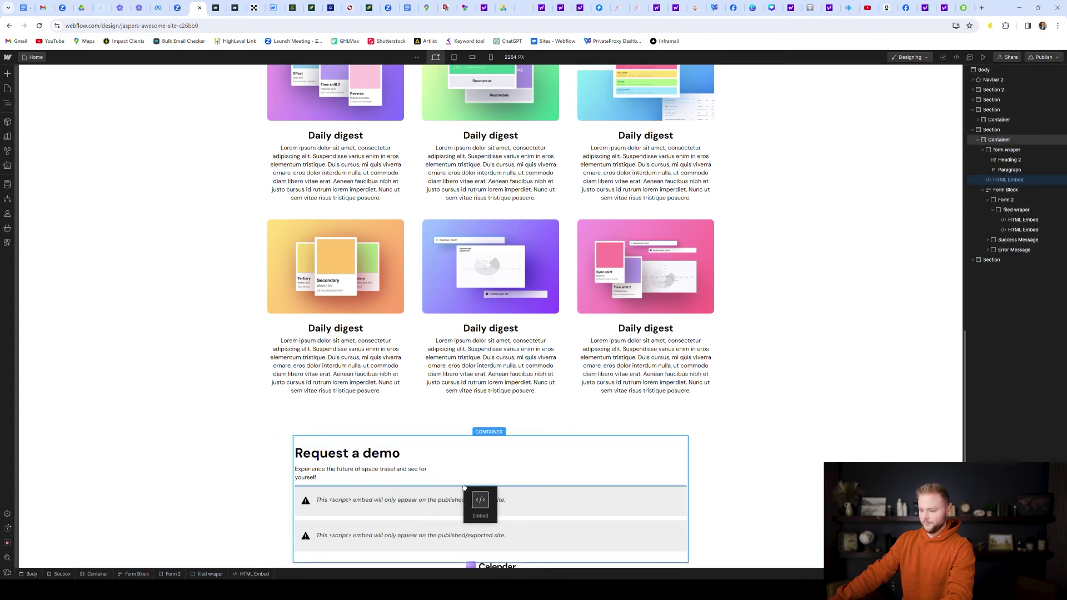
left_click_drag(460, 486, 487, 486)
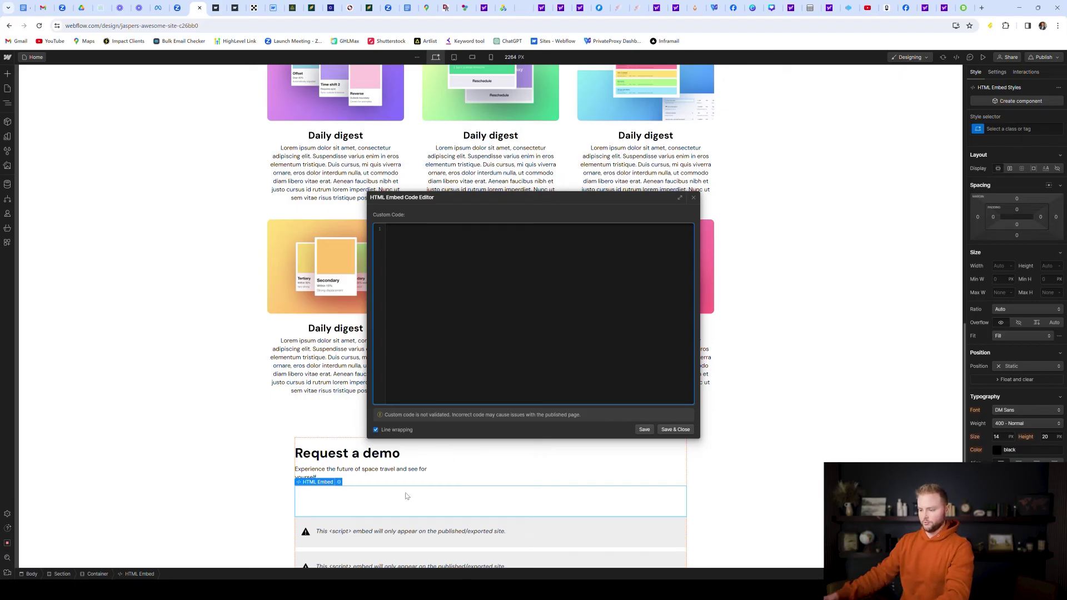
key("ctrl+v")
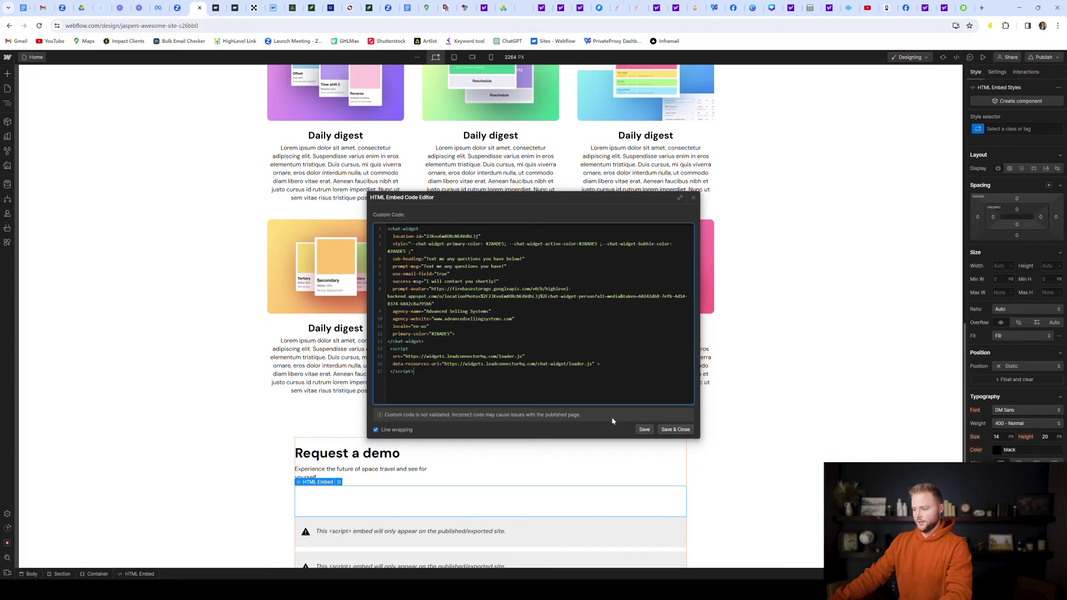
left_click(674, 429)
Republish the site to the staging domain.
scroll(654, 425, "down", 1)
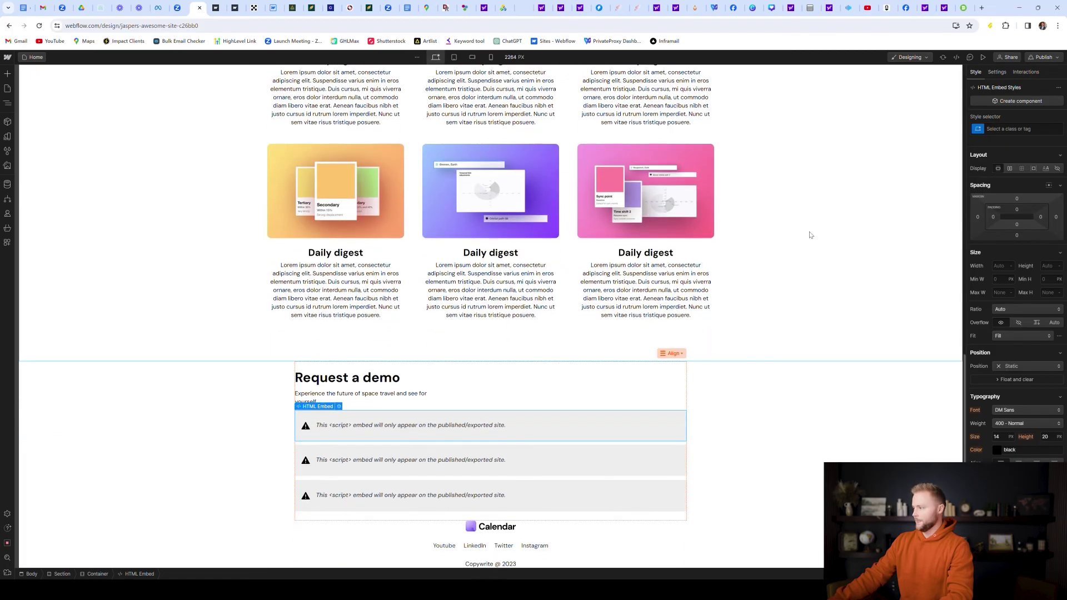
left_click(1054, 61)
left_click(1008, 180)
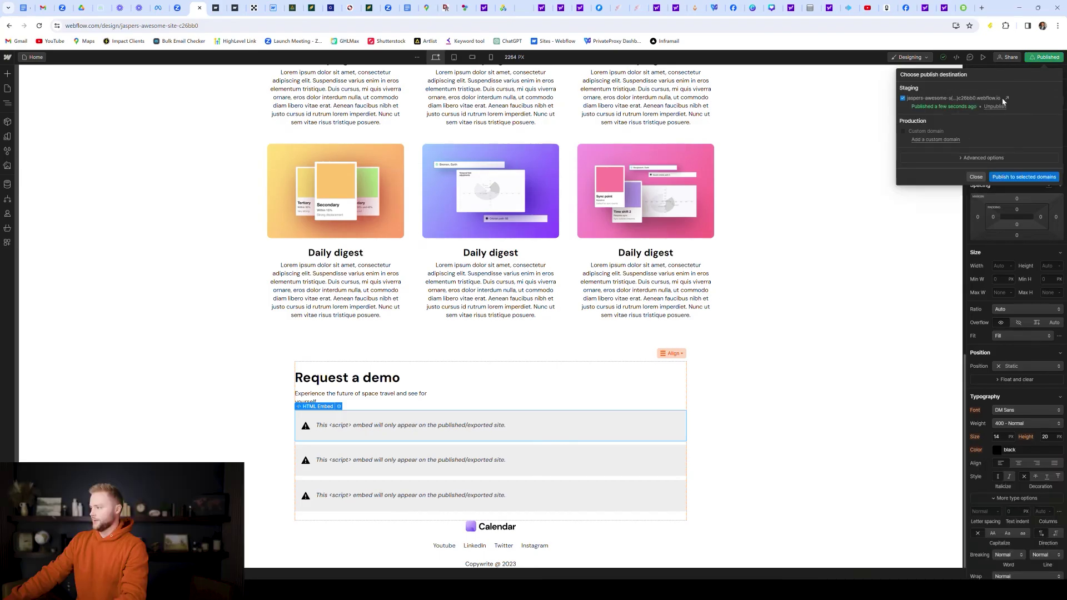
Open the live staging site and scroll to the demo form to check the chat bubble.
left_click(1008, 98)
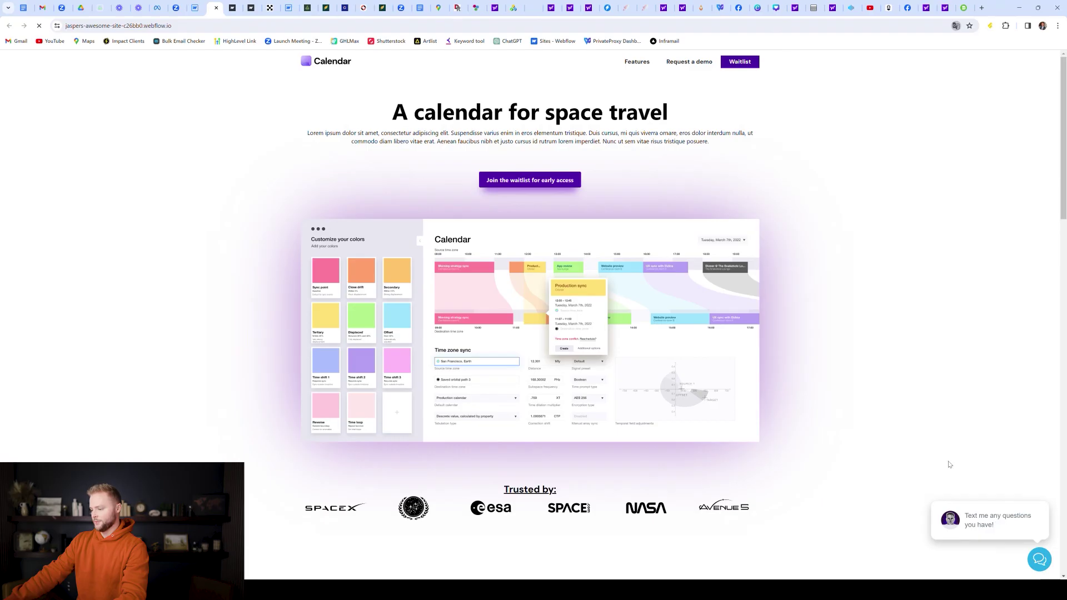
scroll(652, 323, "down", 12)
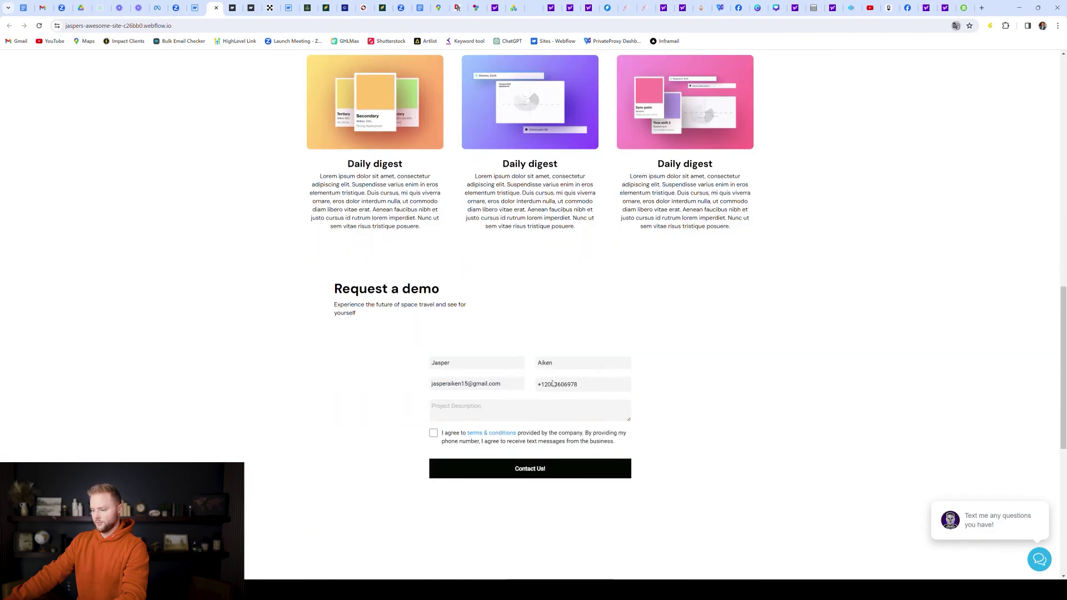
scroll(552, 382, "down", 5)
scroll(524, 194, "up", 1)
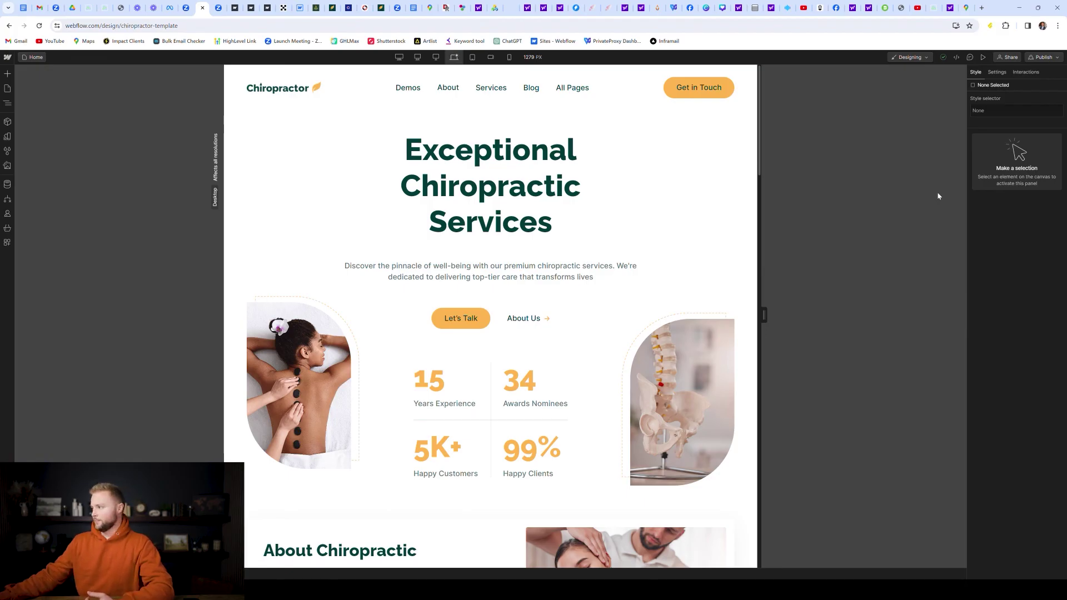
Open the chiropractor template's staging site and scroll through Working Hours, services and the chat bubble.
left_click(1042, 57)
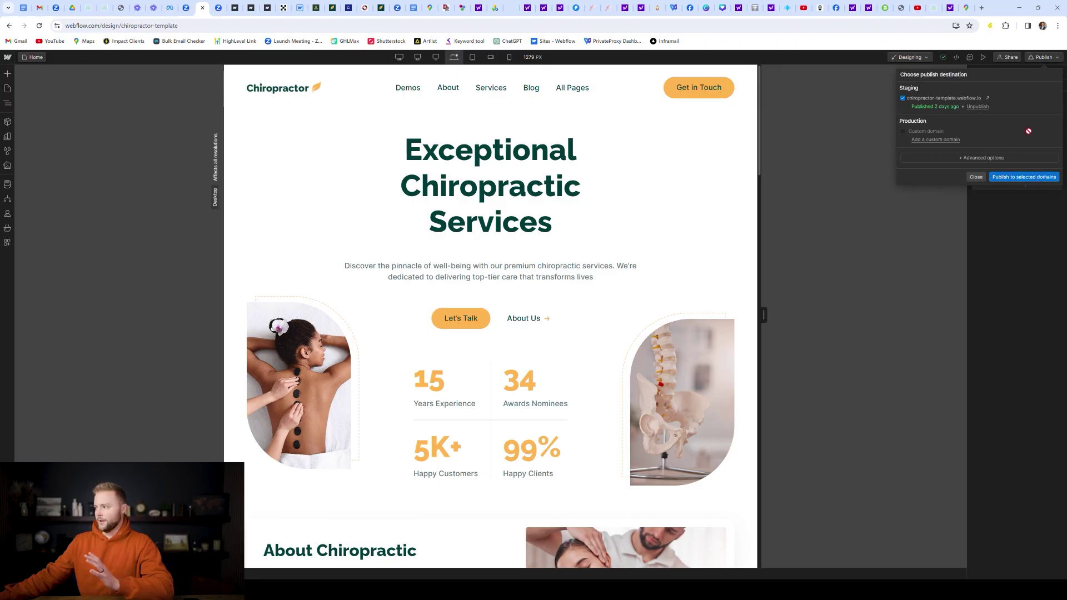
left_click(989, 98)
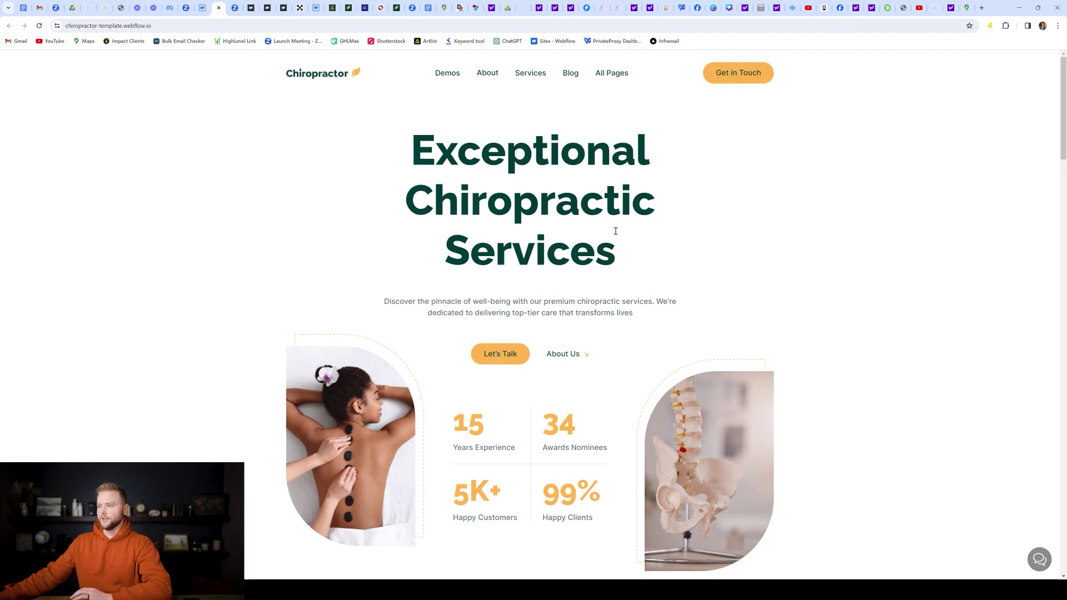
scroll(616, 231, "down", 7)
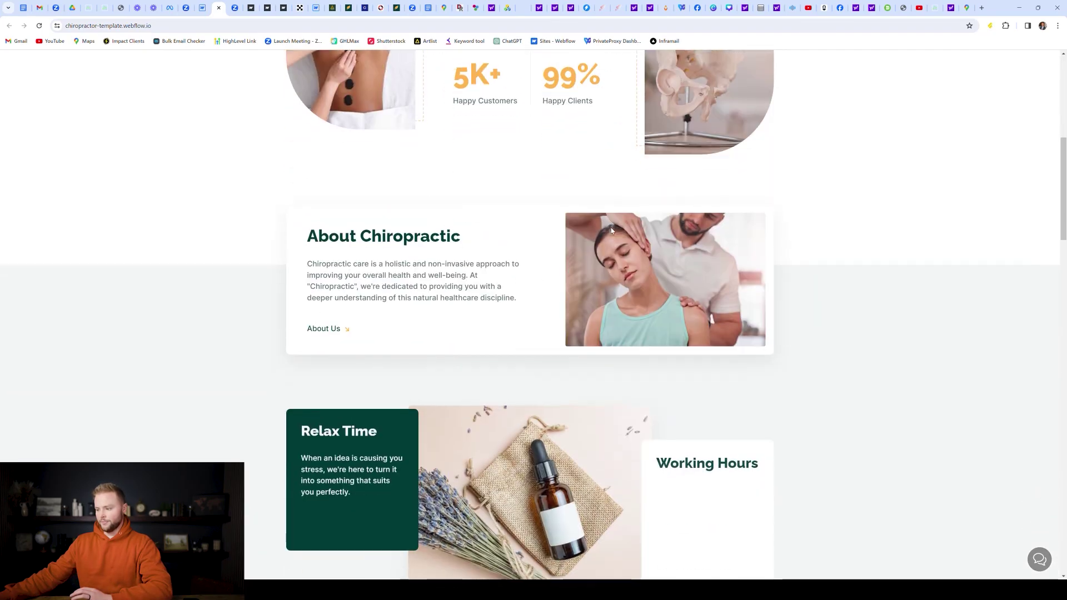
scroll(611, 231, "down", 6)
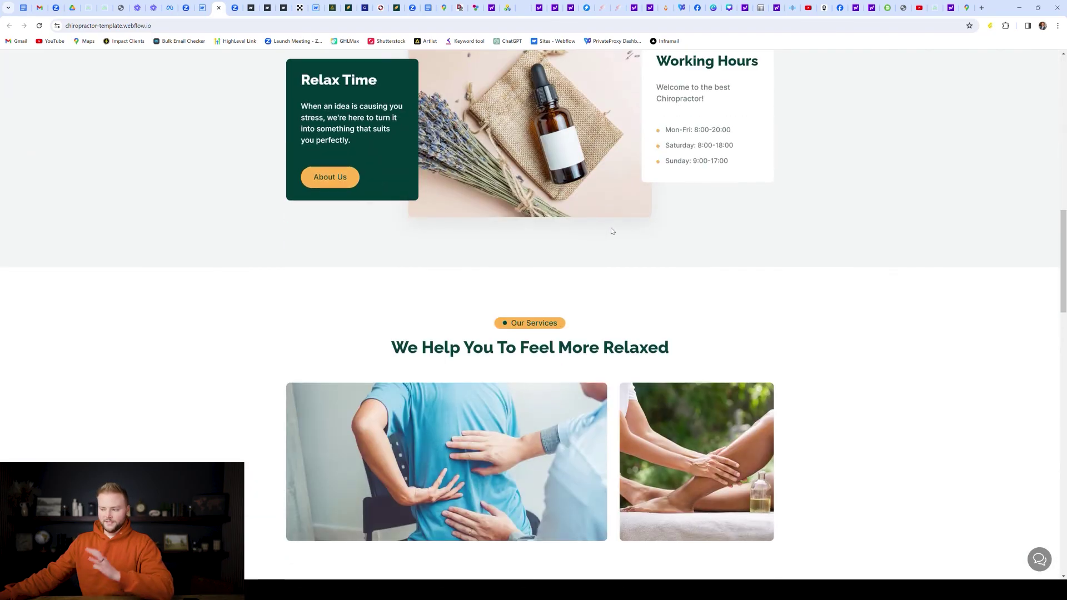
scroll(611, 231, "down", 2)
scroll(611, 230, "down", 5)
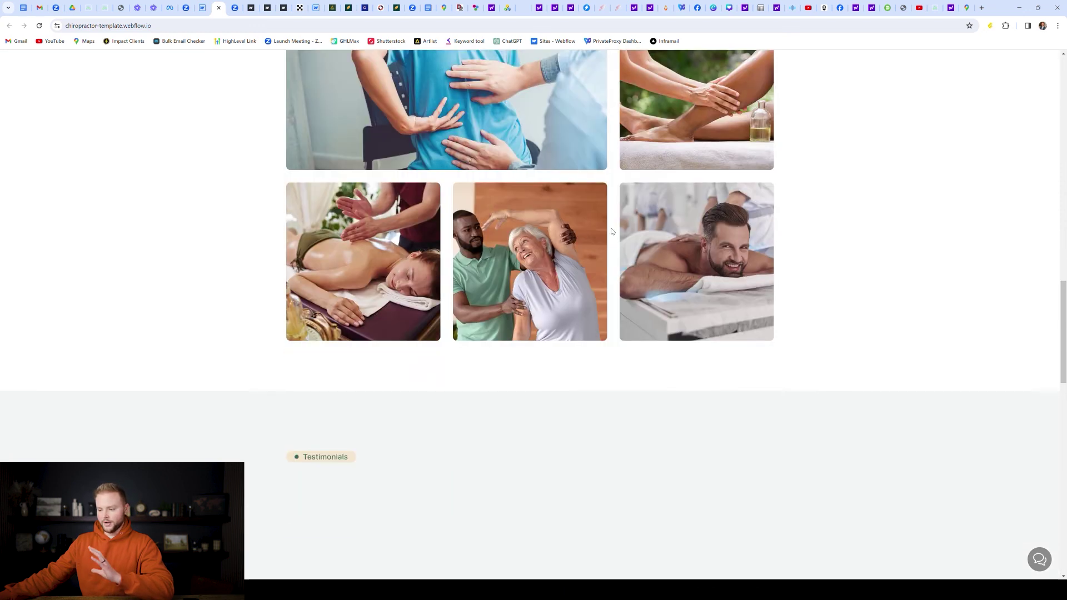
scroll(611, 231, "down", 8)
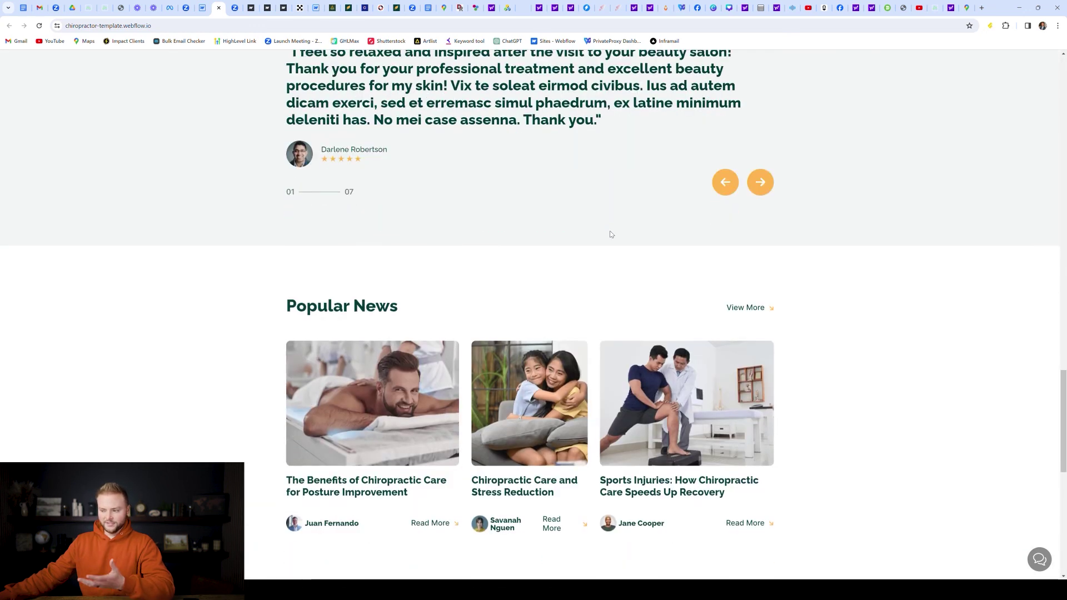
scroll(611, 233, "down", 4)
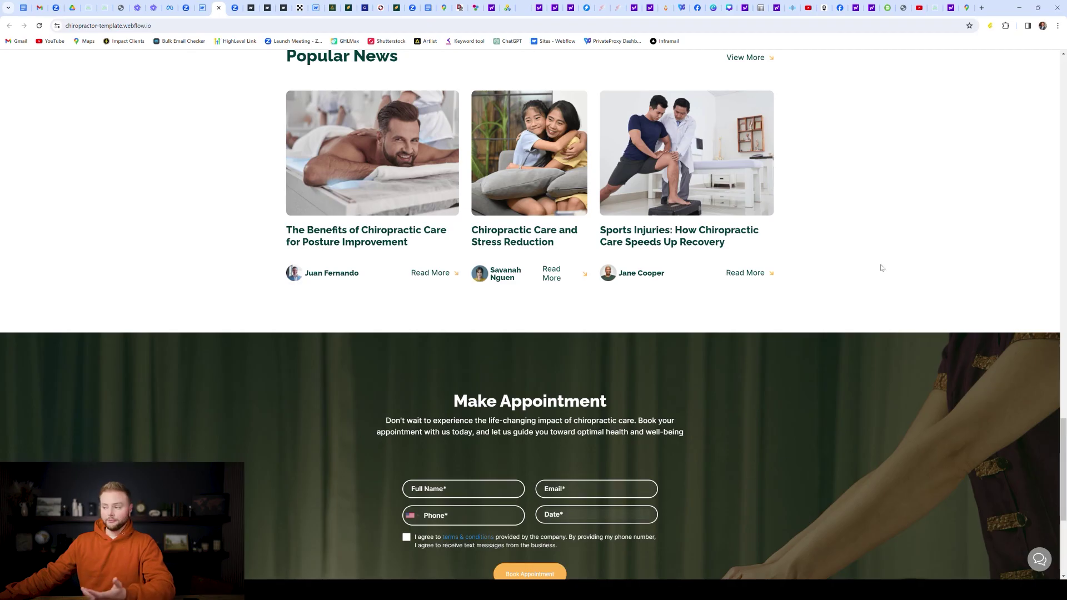
scroll(881, 267, "up", 9)
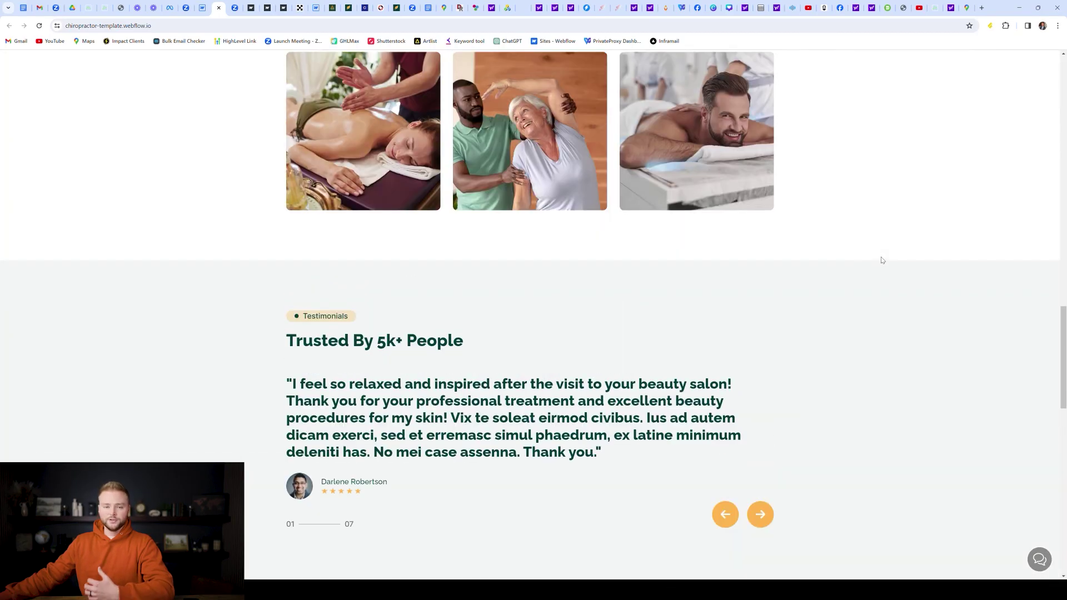
scroll(881, 260, "up", 10)
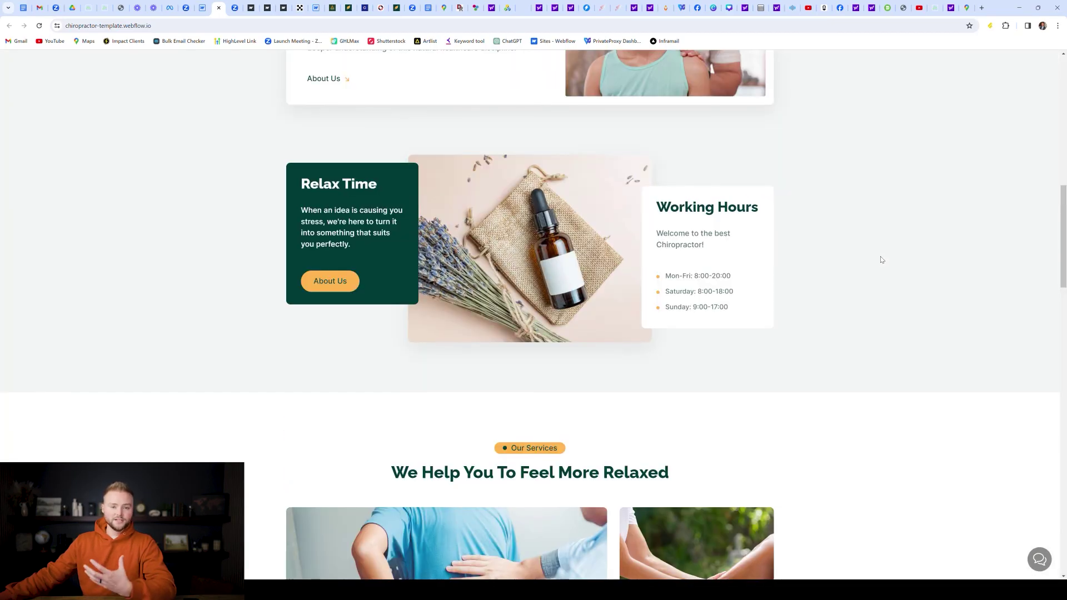